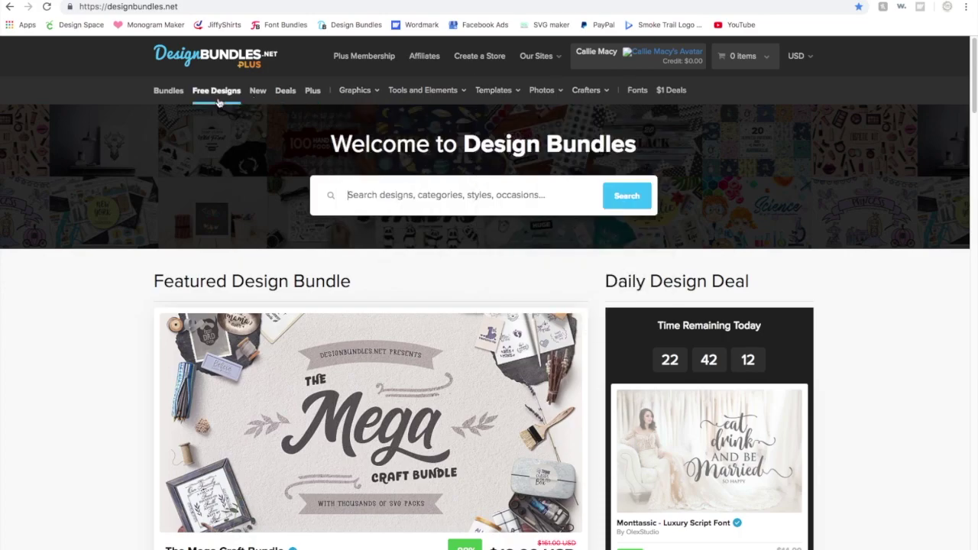
# Open the Plus membership products on Design Bundles and order them by Trending.
pyautogui.click(316, 93)
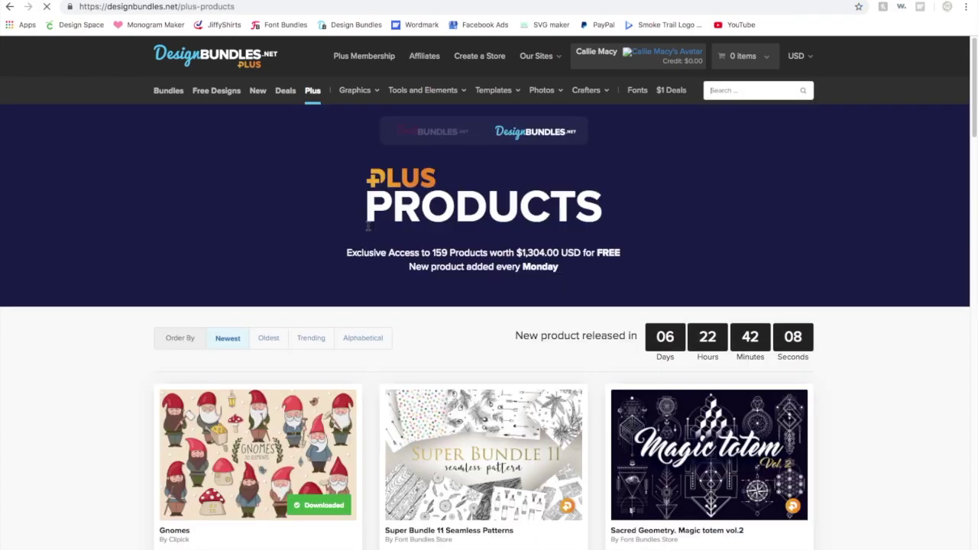
pyautogui.scroll(-1, 384, 276)
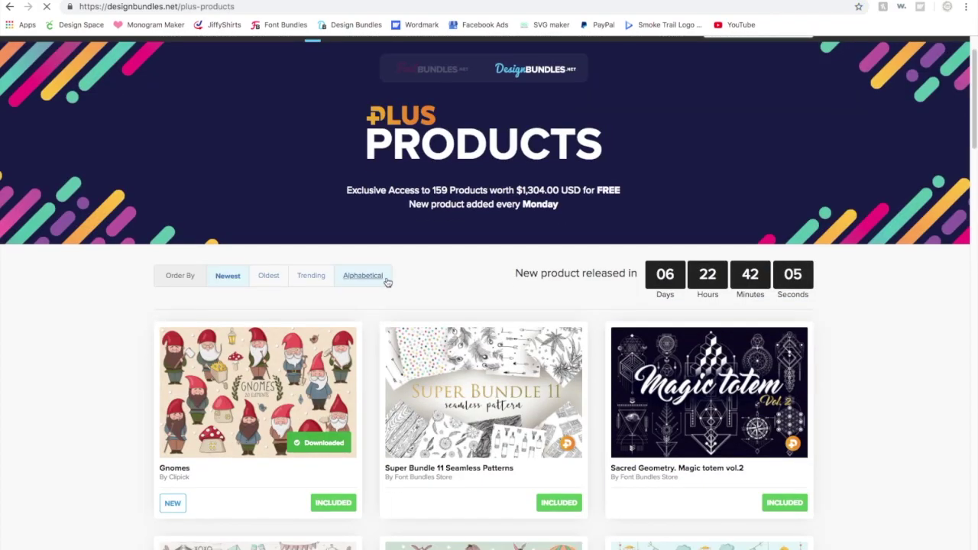
pyautogui.scroll(-1, 386, 282)
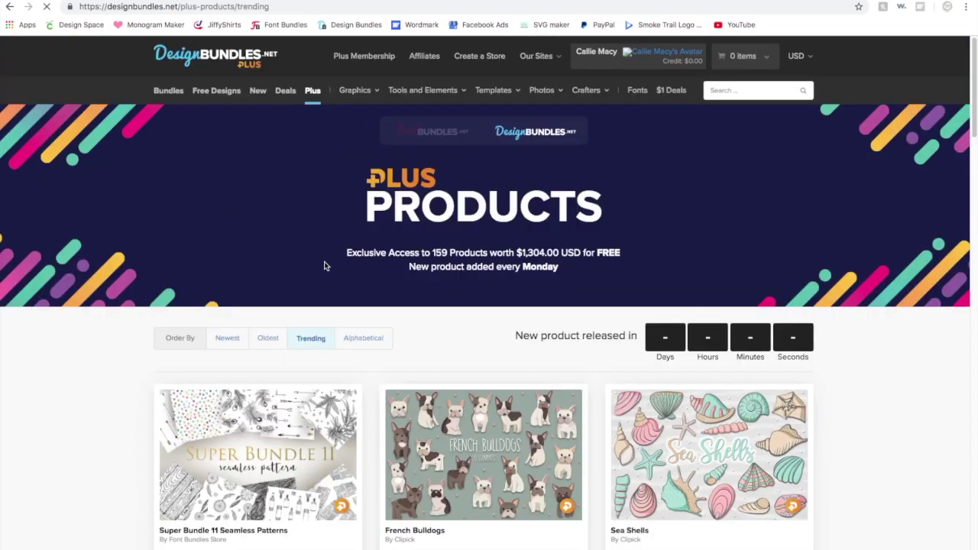
# Find "A yawn is just a silent scream for Coffee SVG Decal" among the trending products and download its zip file.
pyautogui.scroll(-2, 468, 412)
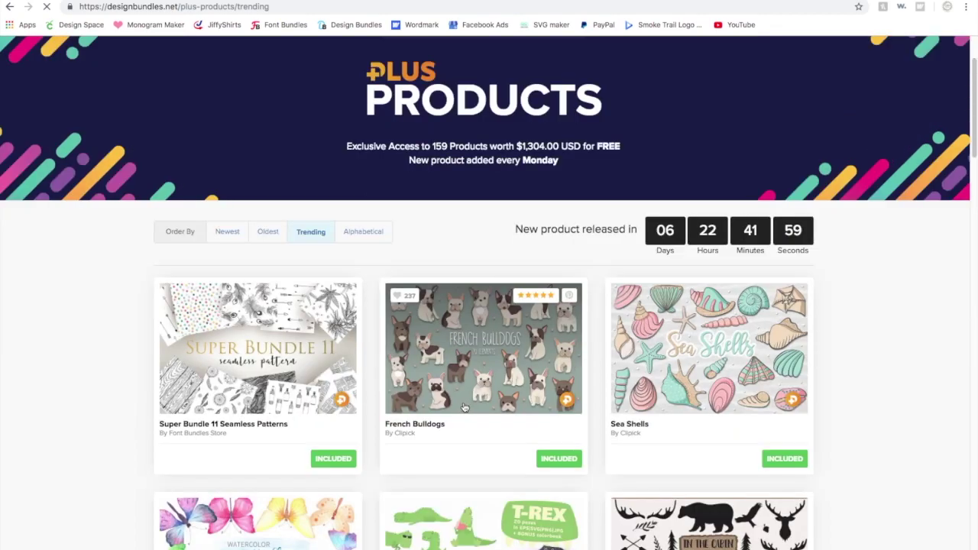
pyautogui.scroll(-2, 493, 413)
pyautogui.scroll(-1, 493, 413)
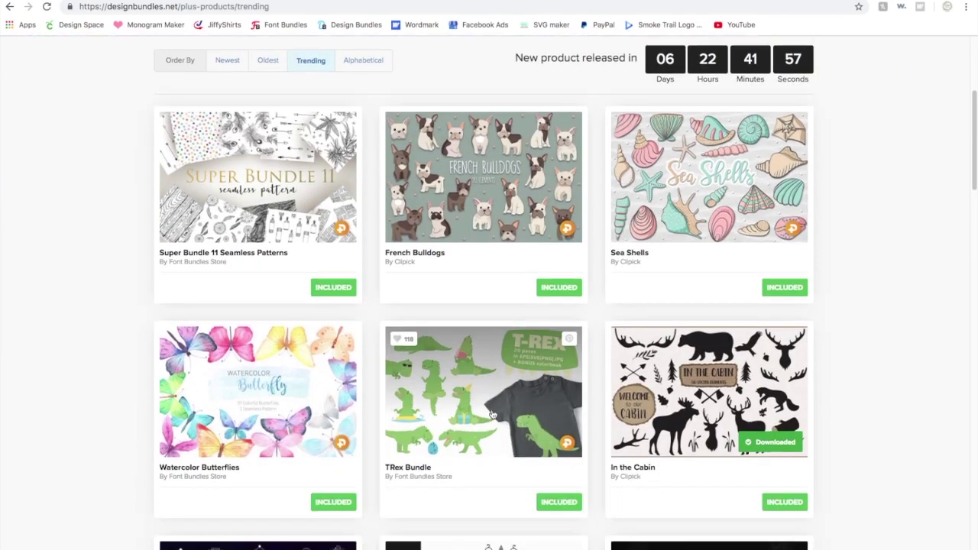
pyautogui.scroll(-1, 492, 421)
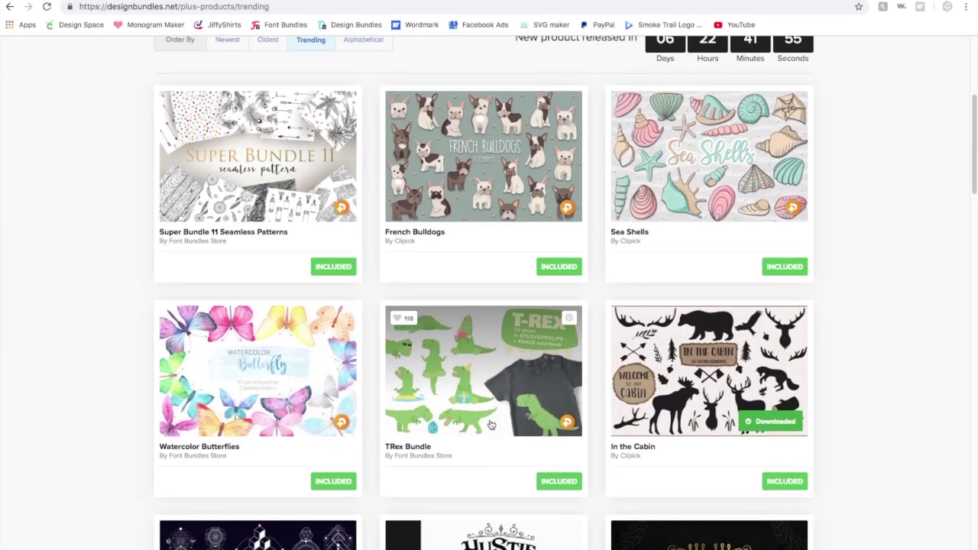
pyautogui.scroll(-4, 491, 425)
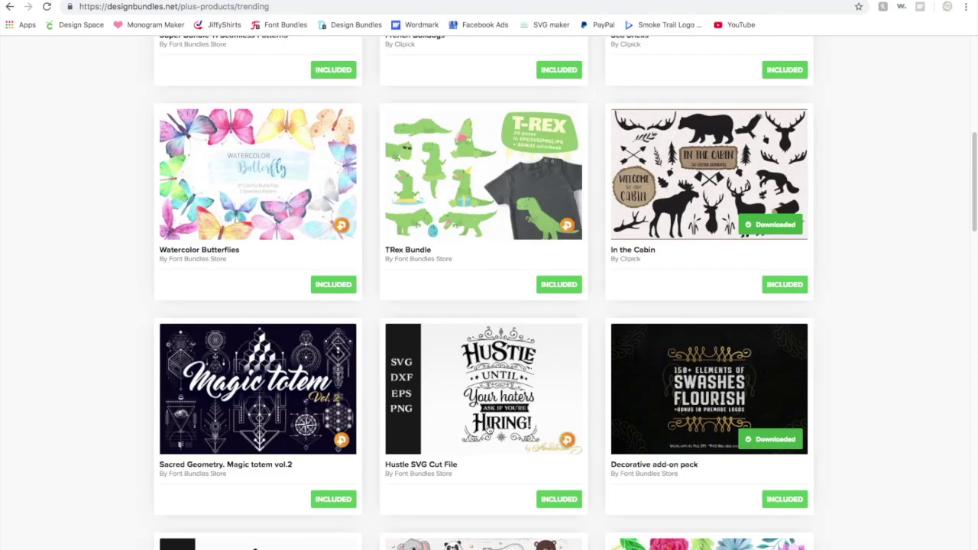
pyautogui.scroll(-5, 838, 546)
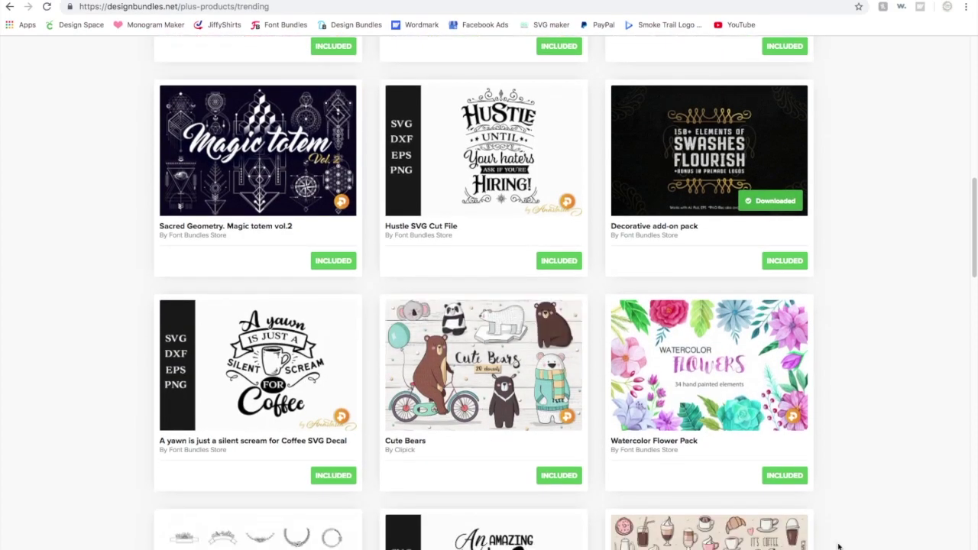
pyautogui.scroll(-1, 546, 520)
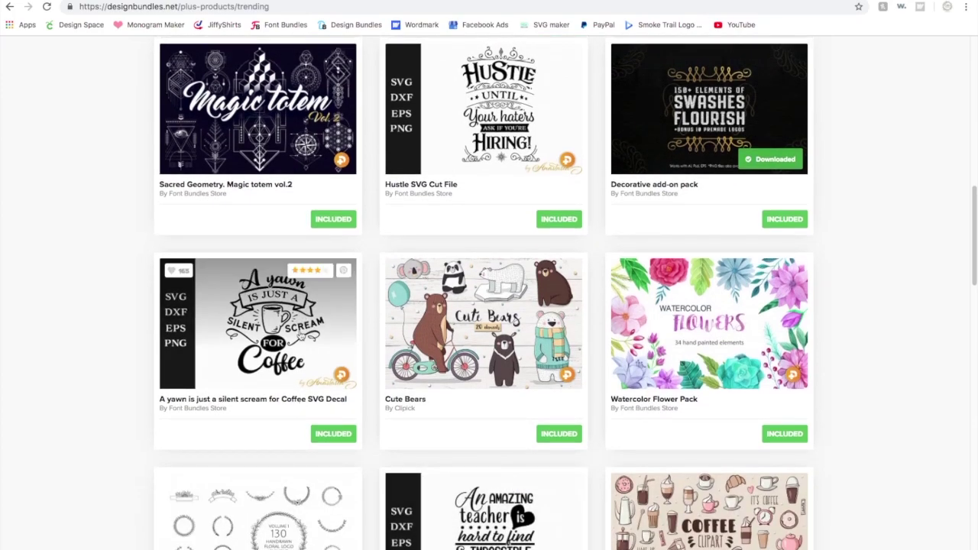
pyautogui.moveTo(330, 435)
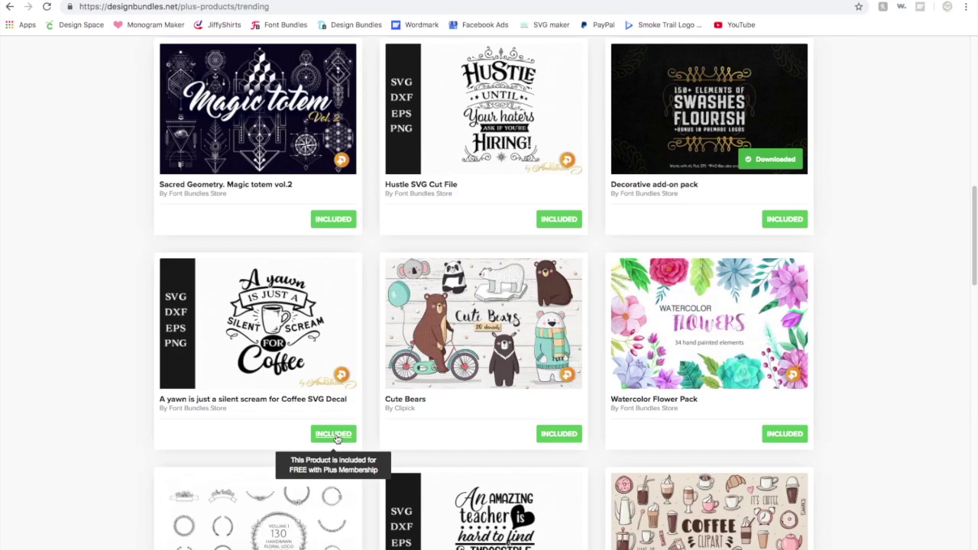
pyautogui.click(336, 437)
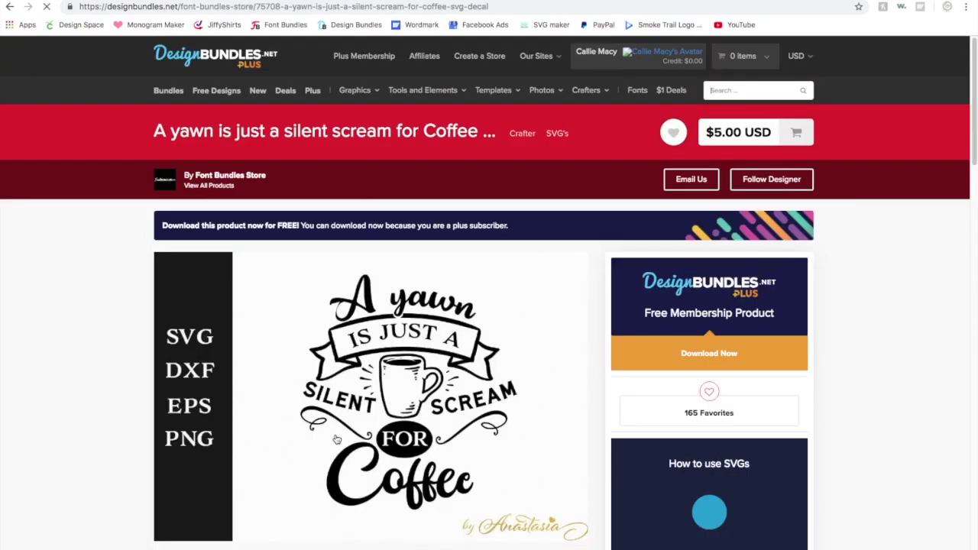
pyautogui.click(726, 354)
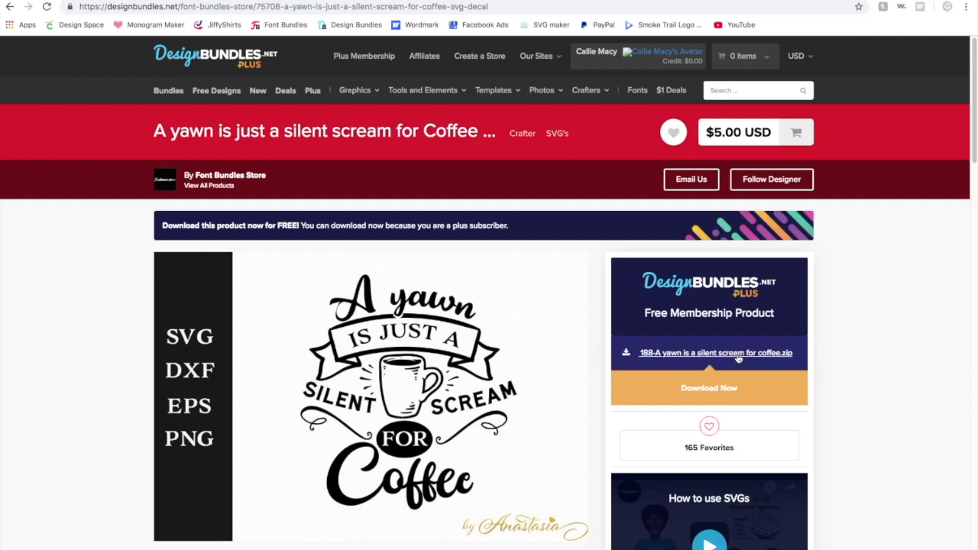
pyautogui.click(739, 358)
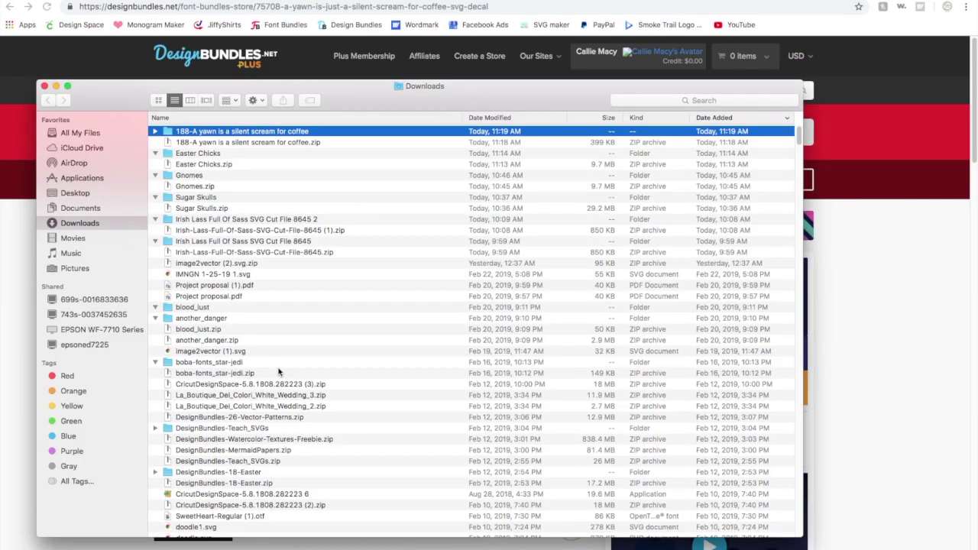
# Move "A yawn is a silent scream for coffee.svg" from its unzipped Downloads folder to the desktop and close the Downloads window.
pyautogui.click(156, 132)
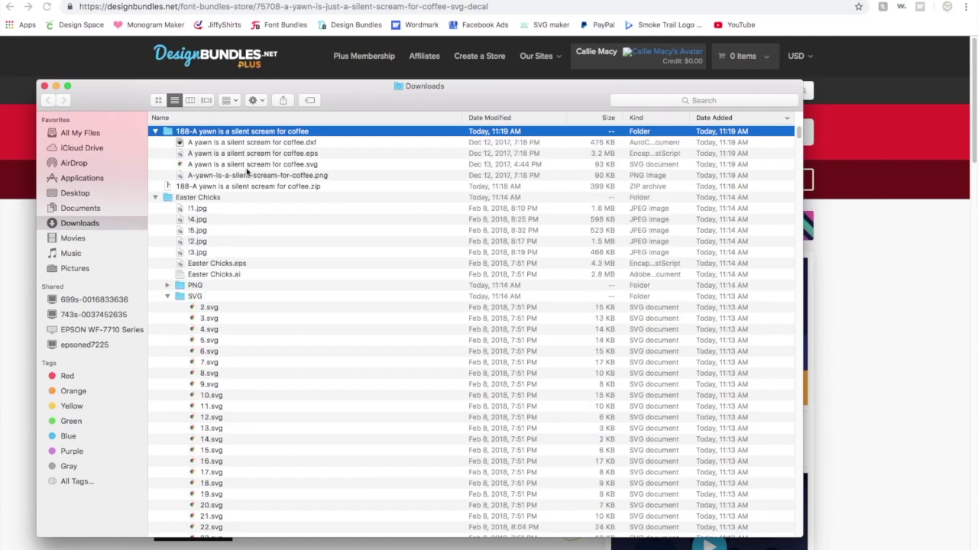
pyautogui.click(249, 165)
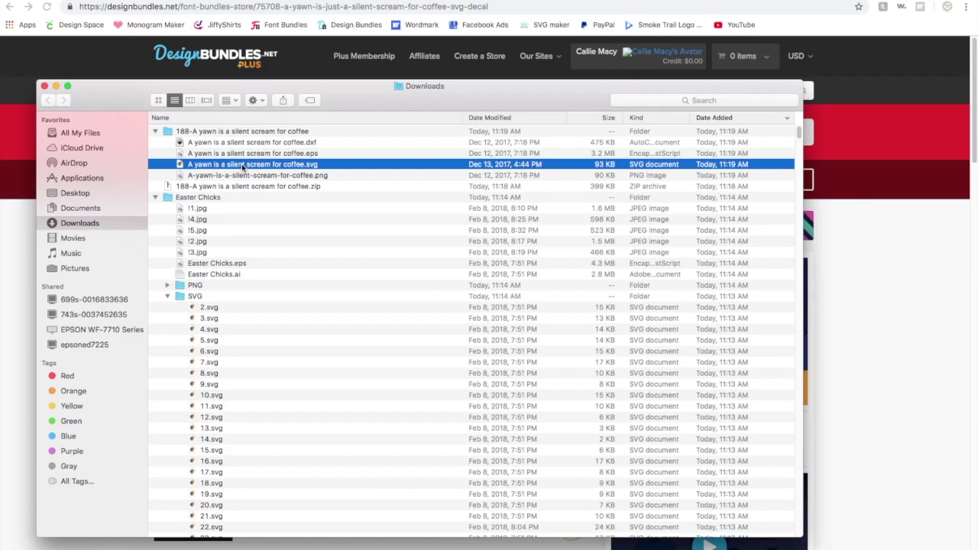
pyautogui.moveTo(243, 167); pyautogui.dragTo(977, 312)
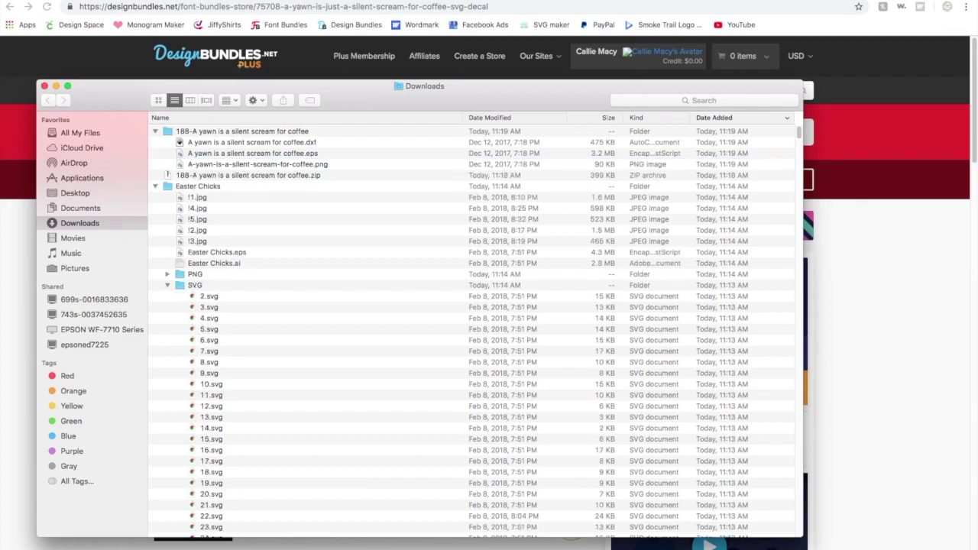
pyautogui.click(44, 86)
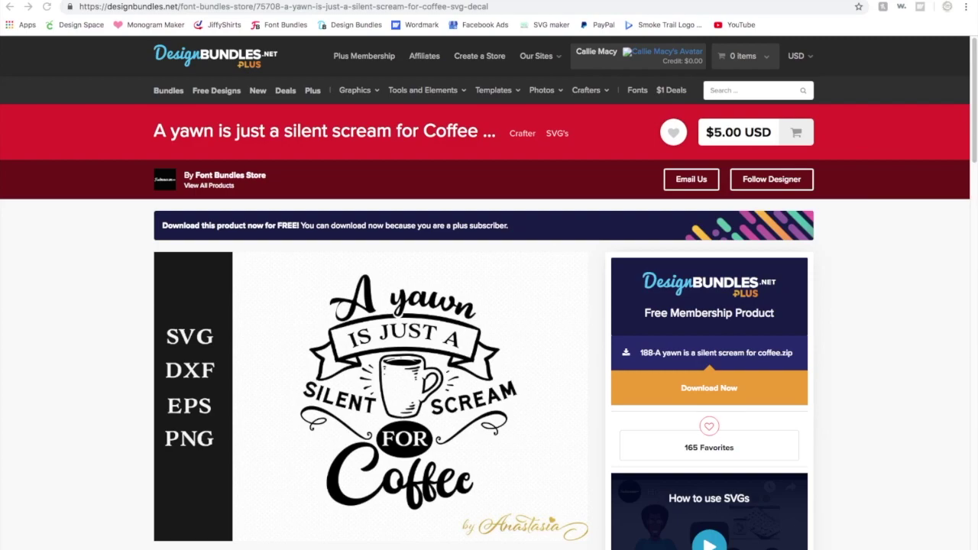
# Switch to Cricut Design Space and upload "A yawn is a silent scream for coffee.svg" from the desktop as an image.
pyautogui.hotkey('ctrl', 'Tab')
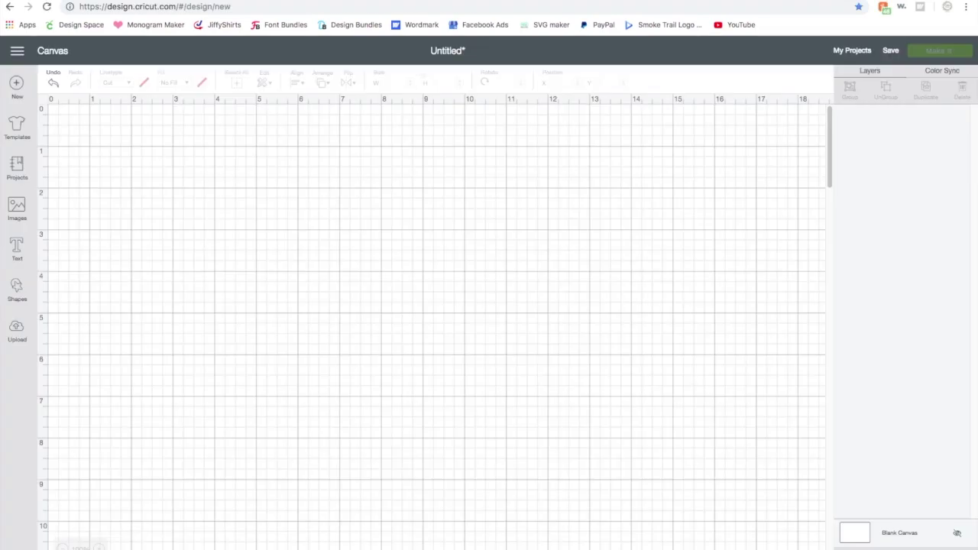
pyautogui.click(18, 330)
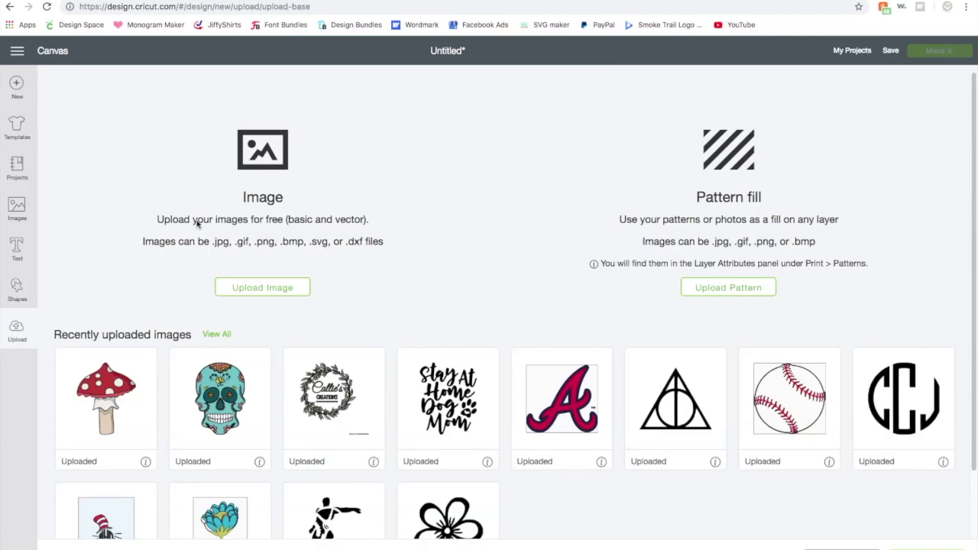
pyautogui.click(260, 290)
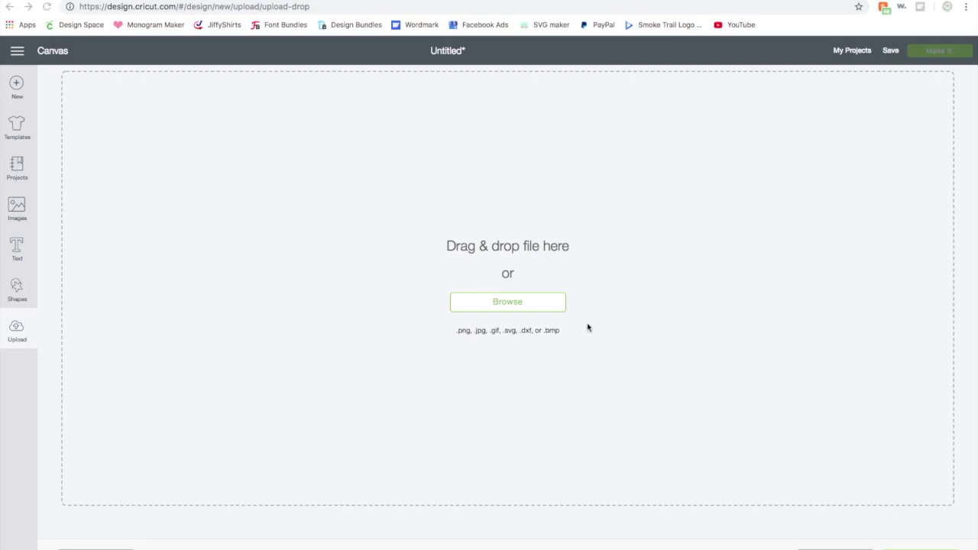
pyautogui.click(505, 303)
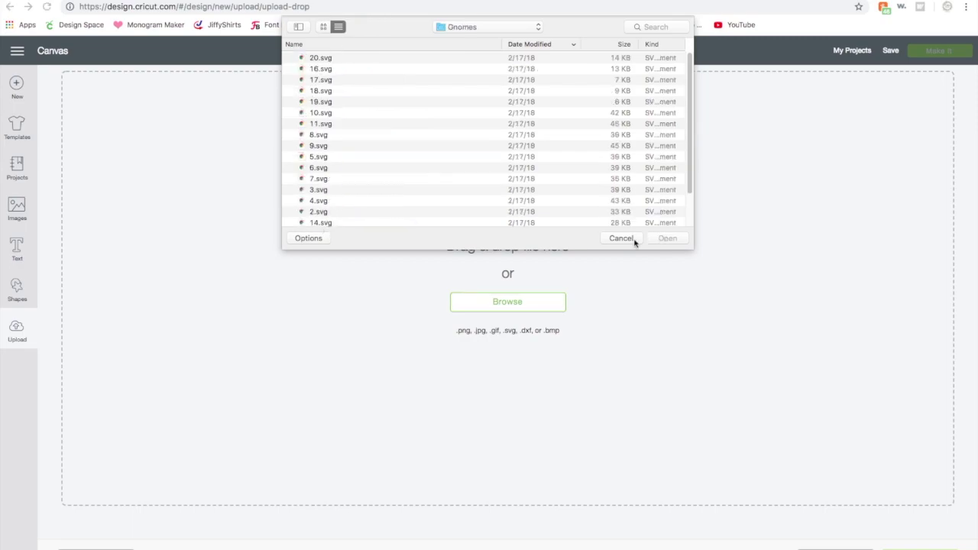
pyautogui.click(621, 239)
pyautogui.moveTo(968, 350); pyautogui.dragTo(613, 295)
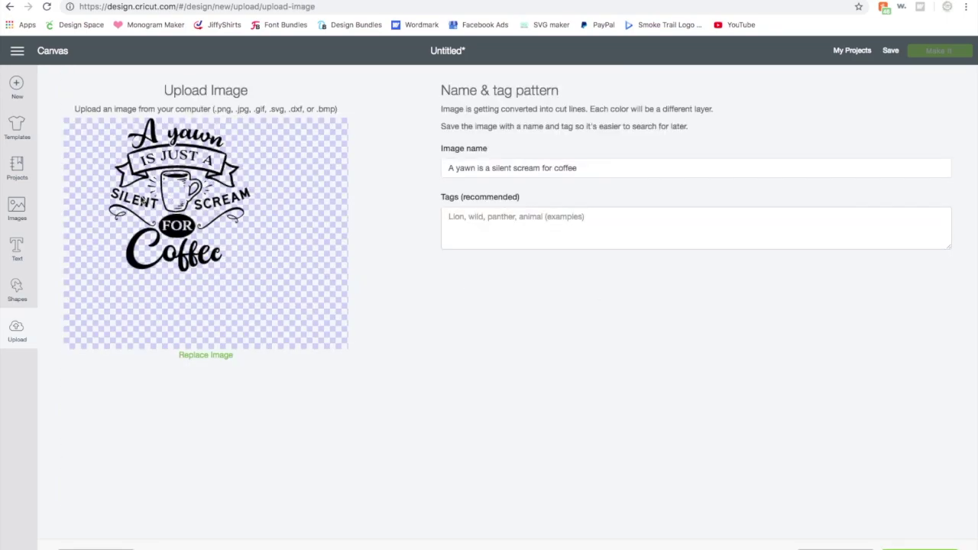
# Tag the uploaded image "coffee, yawen" and save it to the image library.
pyautogui.click(448, 218)
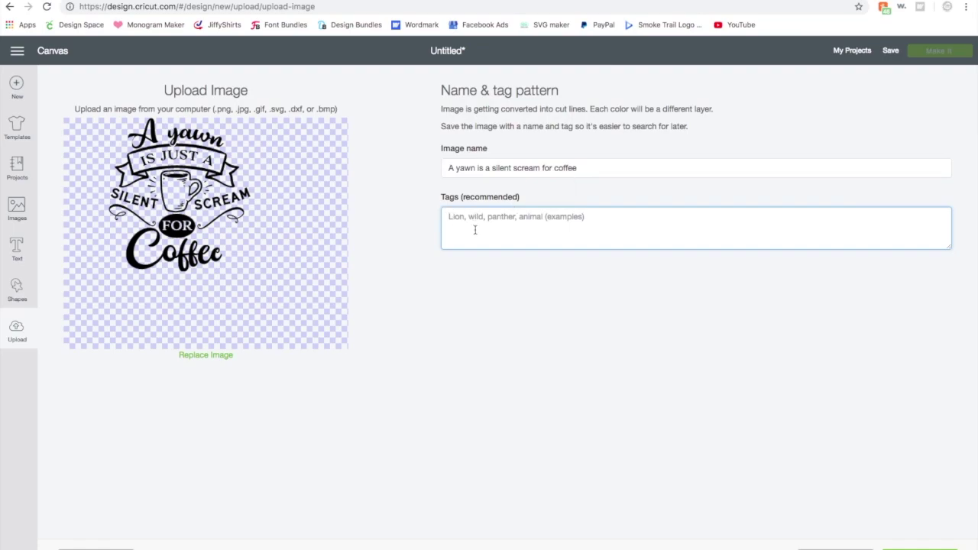
pyautogui.write('coffee, yaw')
pyautogui.write('en')
pyautogui.click(910, 545)
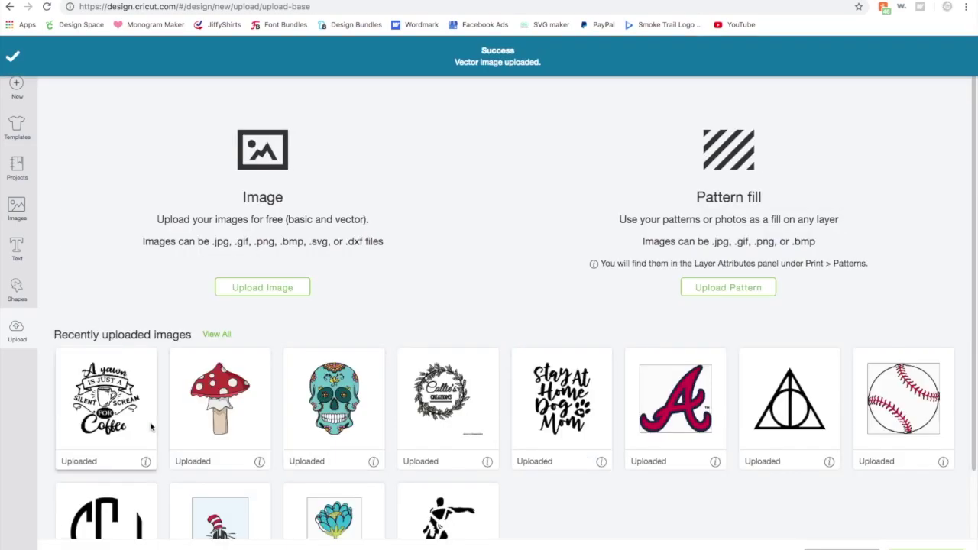
# Insert the newly uploaded coffee design from the recent uploads onto the canvas.
pyautogui.click(107, 426)
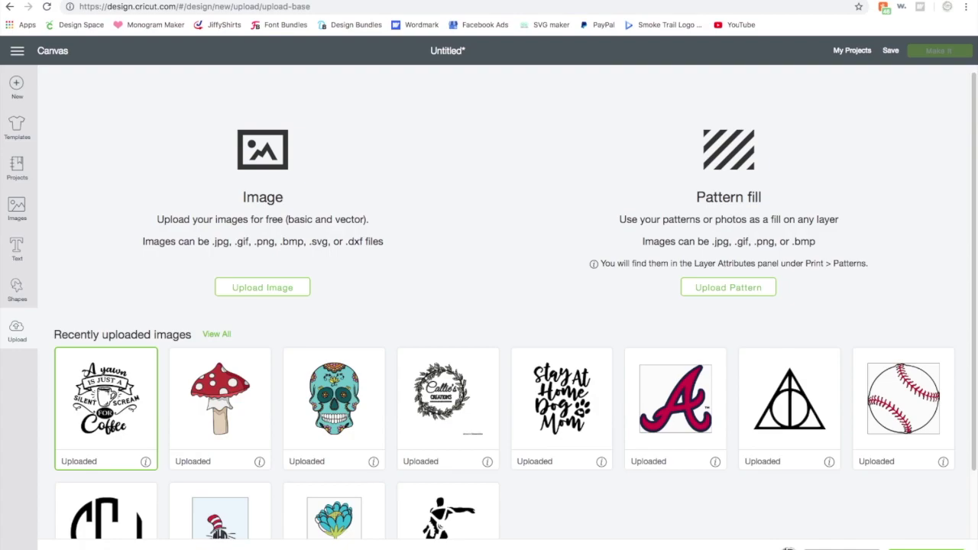
pyautogui.click(199, 413)
pyautogui.click(917, 547)
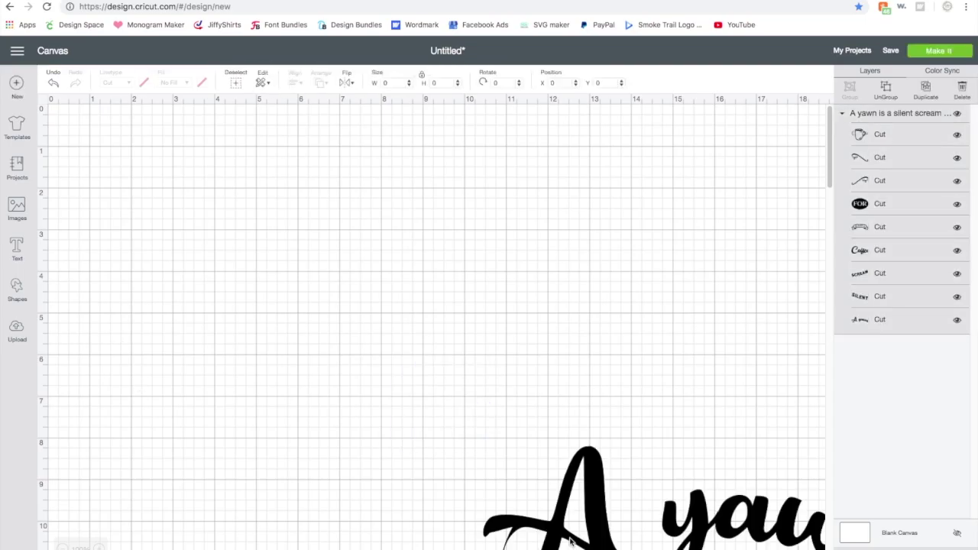
# Move the coffee design to the canvas's upper-left area and scale it proportionally to about 10.6 by 11.5 inches.
pyautogui.moveTo(560, 537); pyautogui.dragTo(264, 222)
pyautogui.scroll(-5, 354, 365)
pyautogui.scroll(-2, 570, 454)
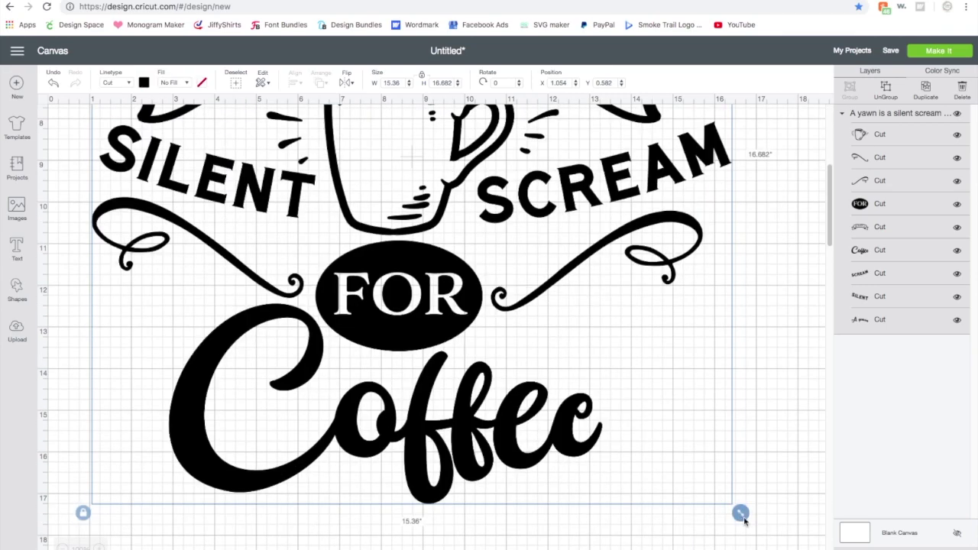
pyautogui.moveTo(745, 521); pyautogui.dragTo(530, 306)
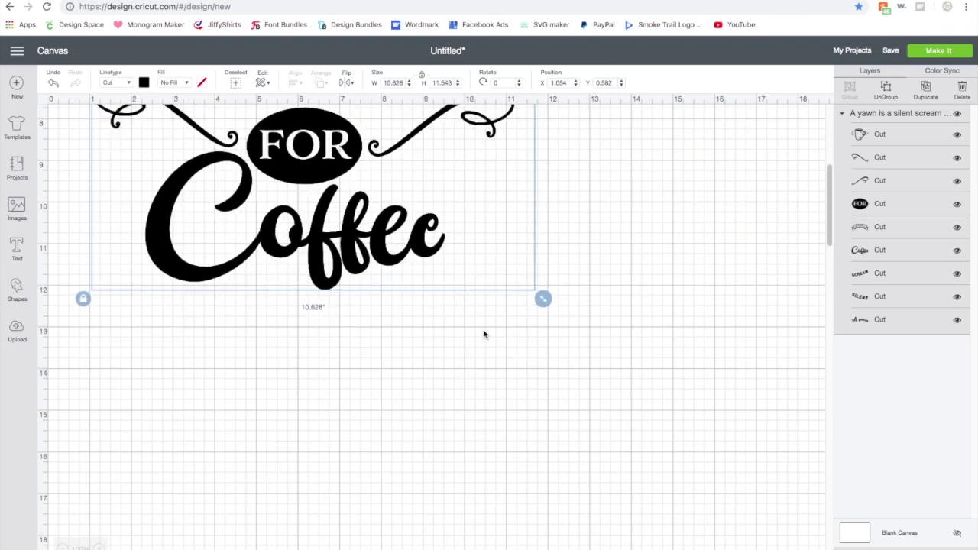
# Set the coffee design's width to 8 inches with its proportions locked, and deselect it.
pyautogui.scroll(3, 484, 334)
pyautogui.scroll(10, 484, 334)
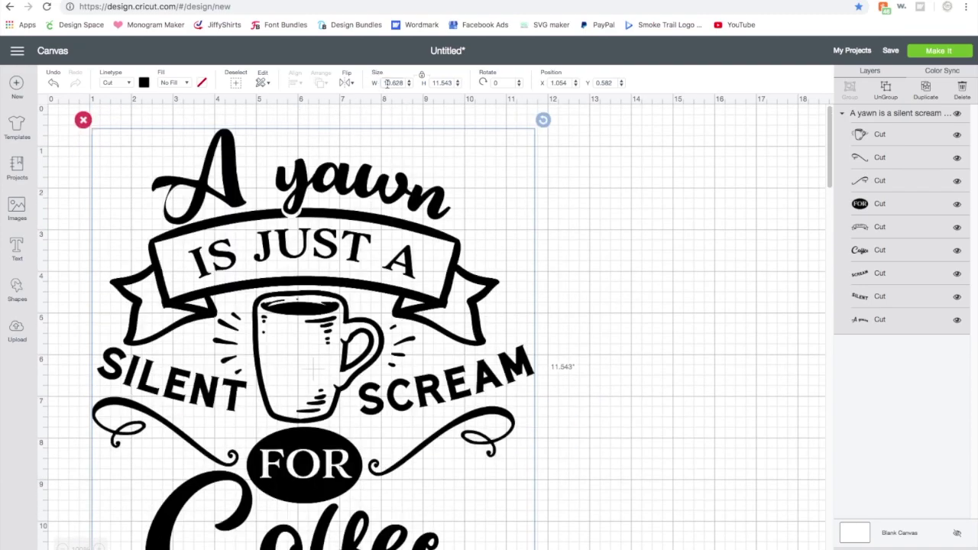
pyautogui.moveTo(383, 83); pyautogui.dragTo(414, 84)
pyautogui.write('8')
pyautogui.press('Tab')
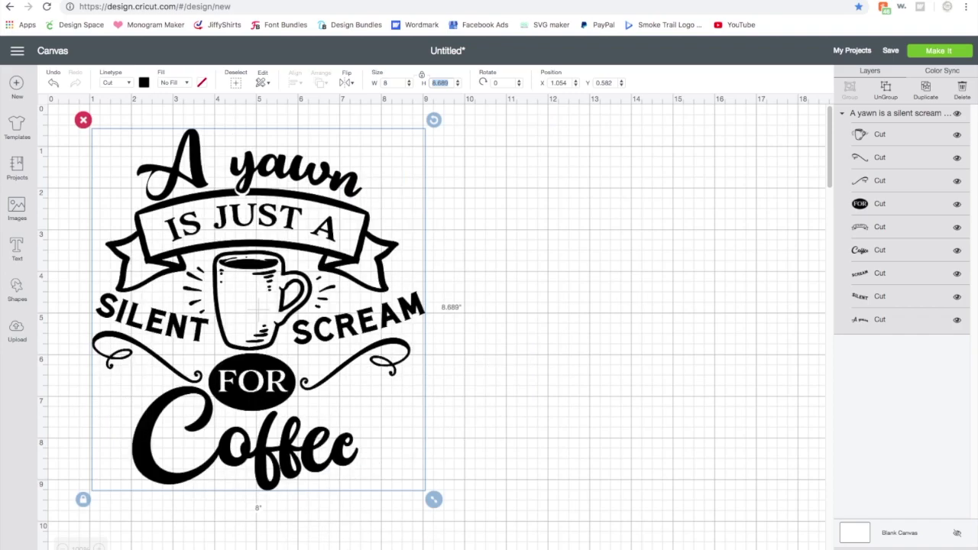
pyautogui.click(461, 164)
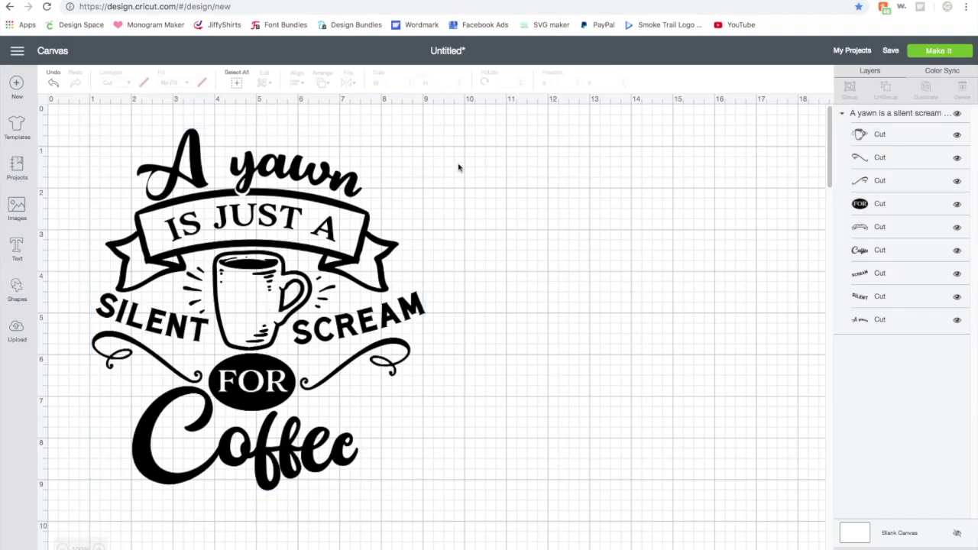
# Unlock the coffee design's proportions and resize it freely to about 7.1 by 8.1 inches.
pyautogui.click(241, 264)
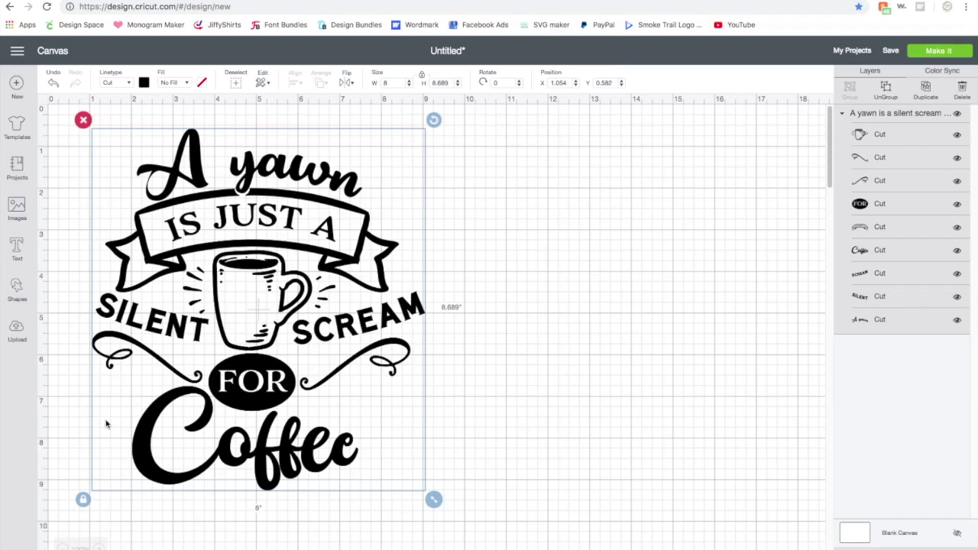
pyautogui.click(83, 500)
pyautogui.moveTo(435, 503); pyautogui.dragTo(397, 475)
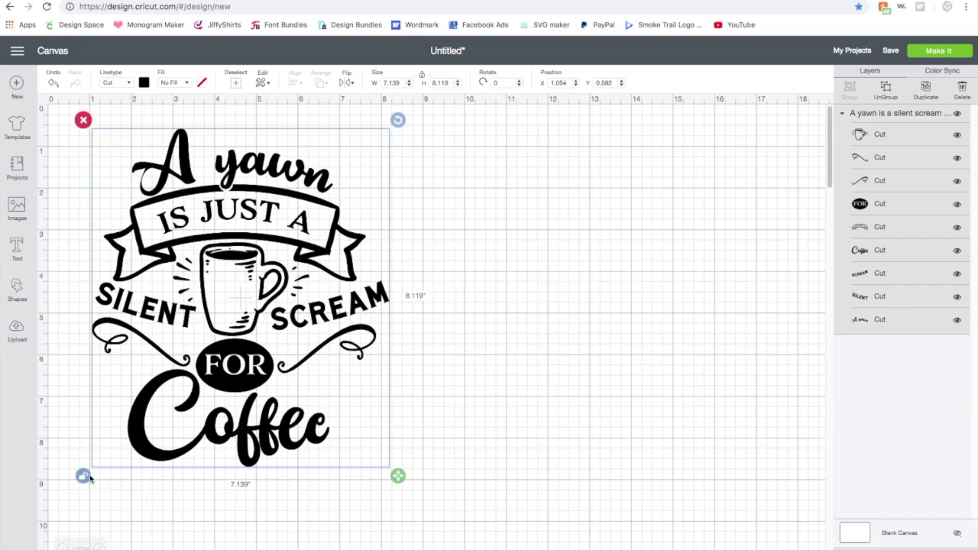
pyautogui.click(422, 80)
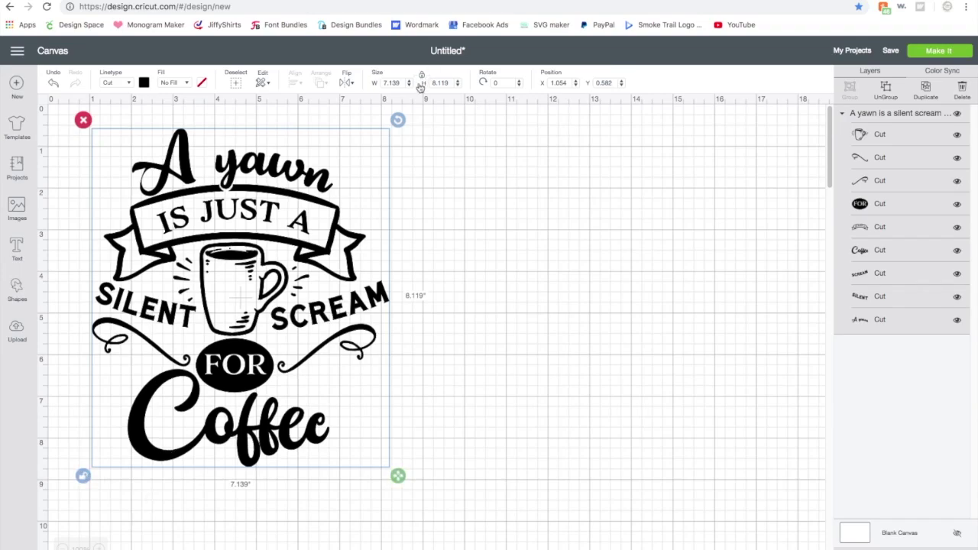
# Reselect the coffee design and send the project to mat preparation for cutting.
pyautogui.click(421, 380)
pyautogui.click(214, 218)
pyautogui.click(924, 51)
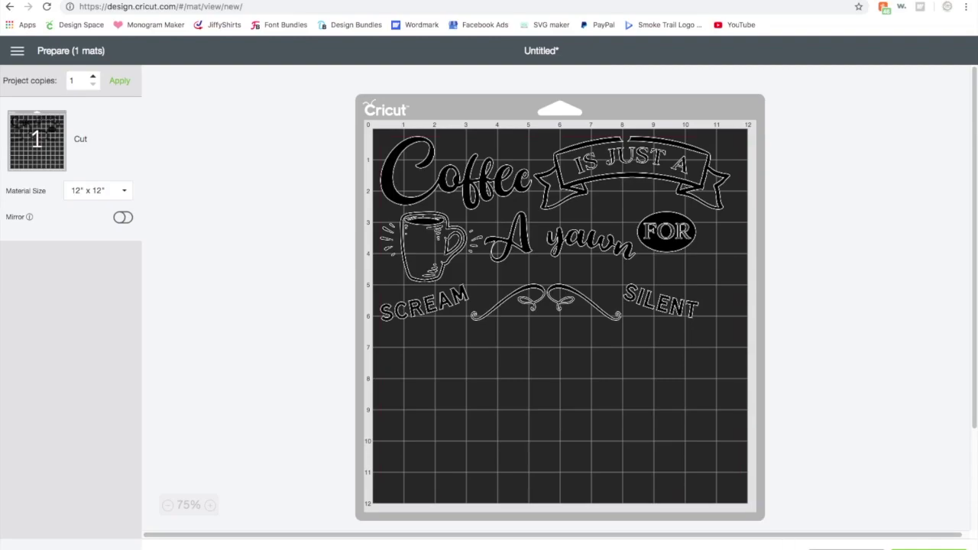
# Return to the canvas, attach all the coffee design's layers together, and send it to cut as mirrored Iron-On on a 12 x 12 inch mat.
pyautogui.click(824, 547)
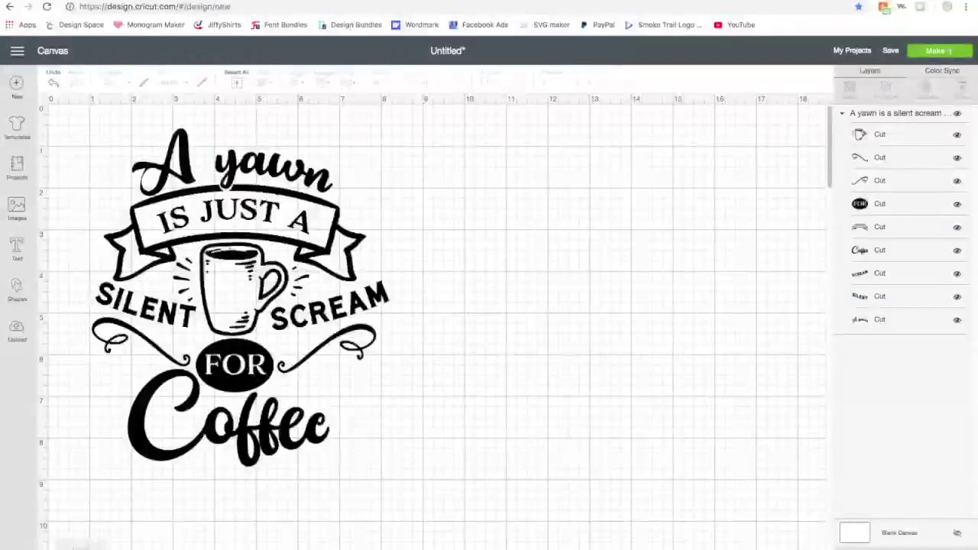
pyautogui.moveTo(386, 498); pyautogui.dragTo(67, 118)
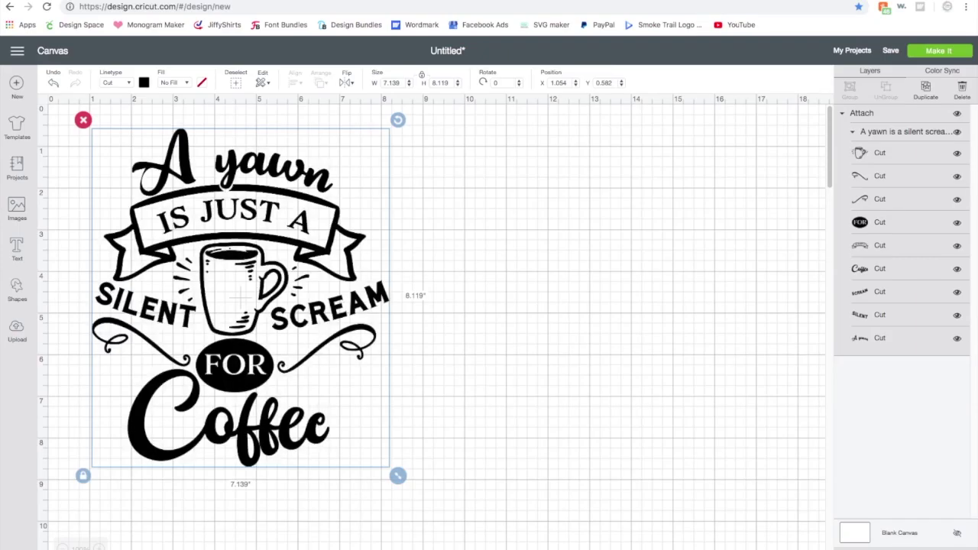
pyautogui.click(657, 510)
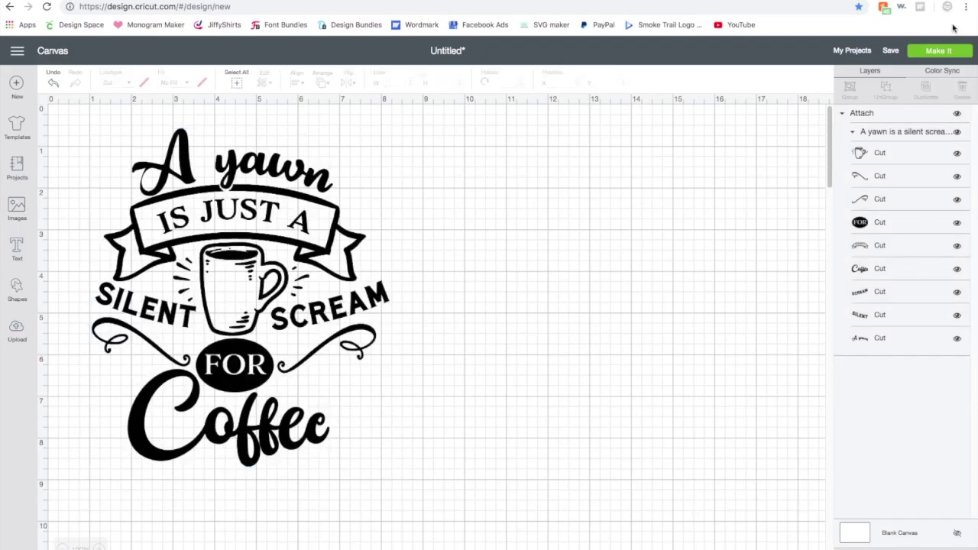
pyautogui.click(939, 51)
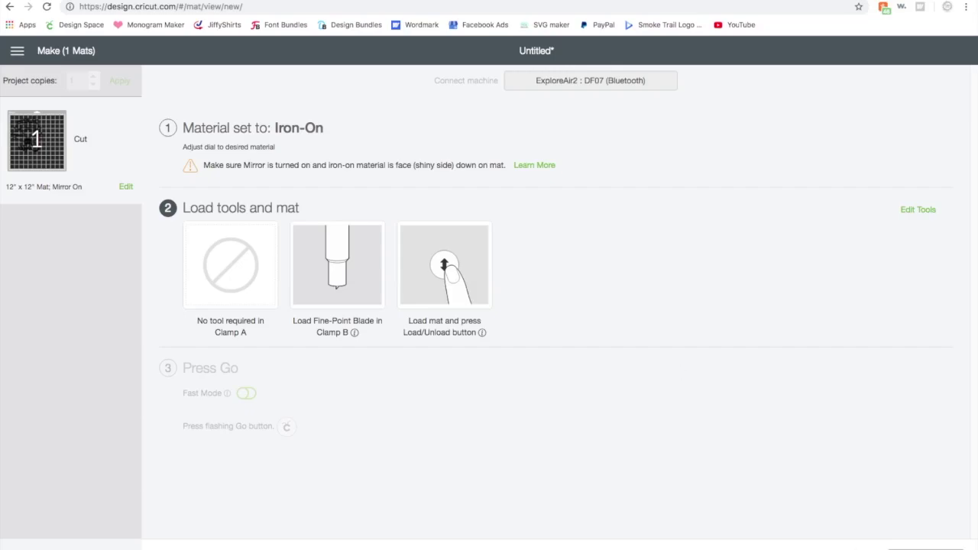
# Cancel the cut and delete the attached coffee design from the canvas.
pyautogui.click(555, 83)
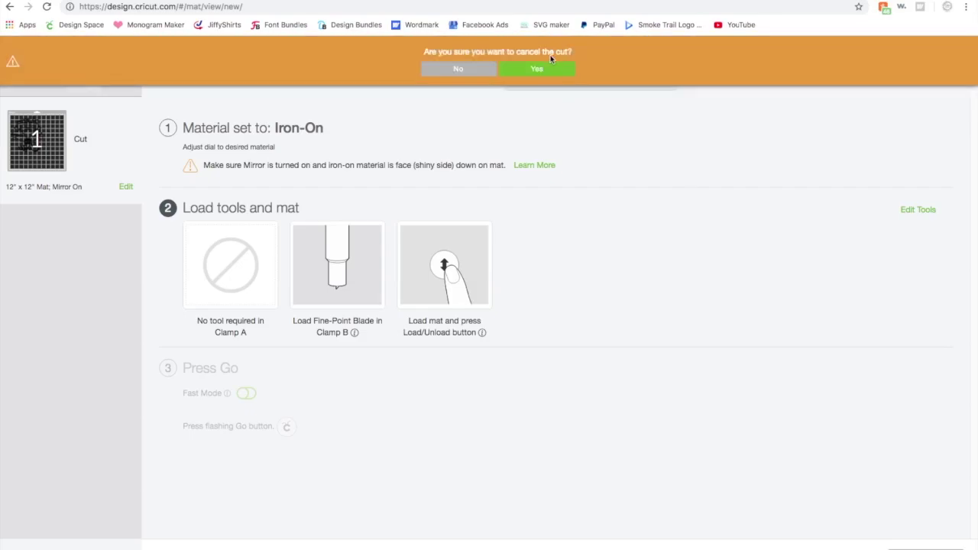
pyautogui.click(547, 72)
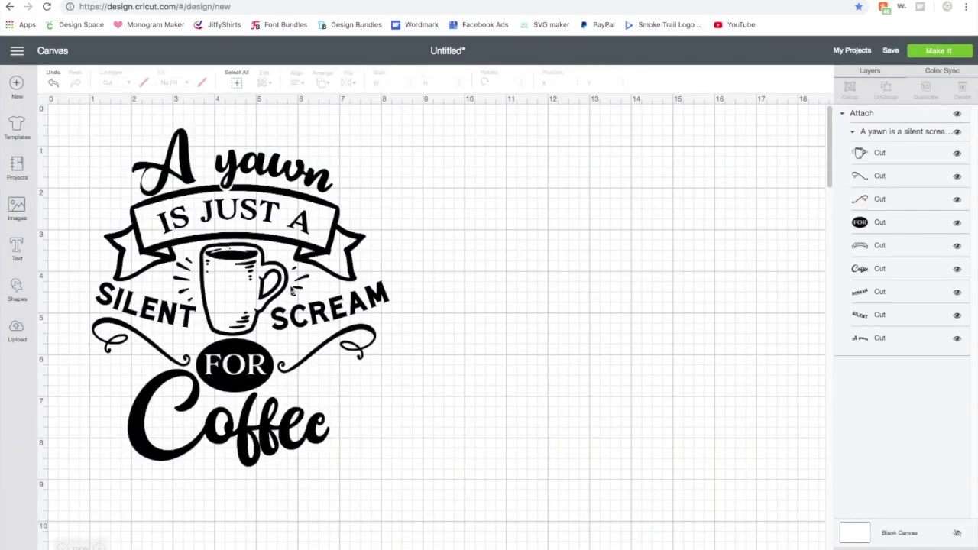
pyautogui.click(242, 306)
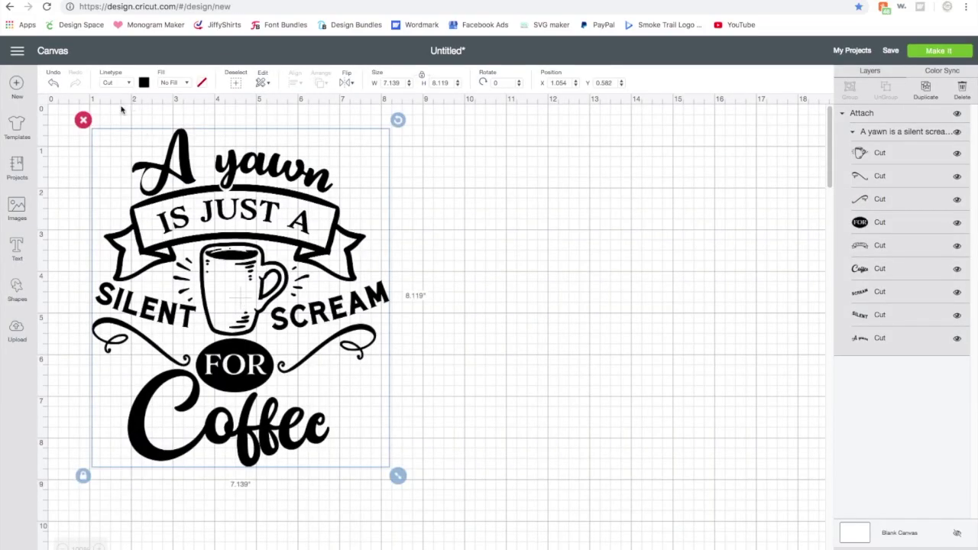
pyautogui.click(82, 121)
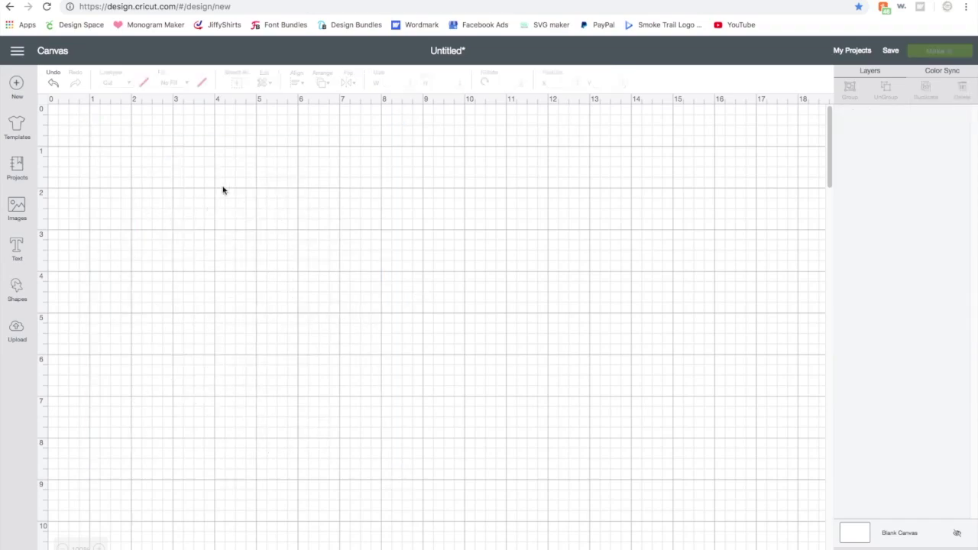
# Switch to the Design Bundles page, go to fontbundles.net in its place, and open the free fonts listing.
pyautogui.hotkey('ctrl', 'Tab')
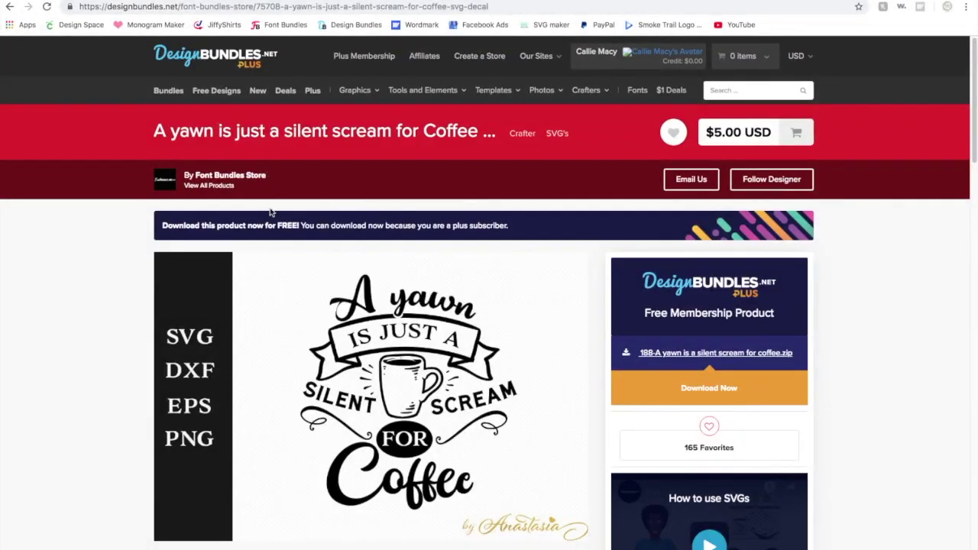
pyautogui.click(260, 10)
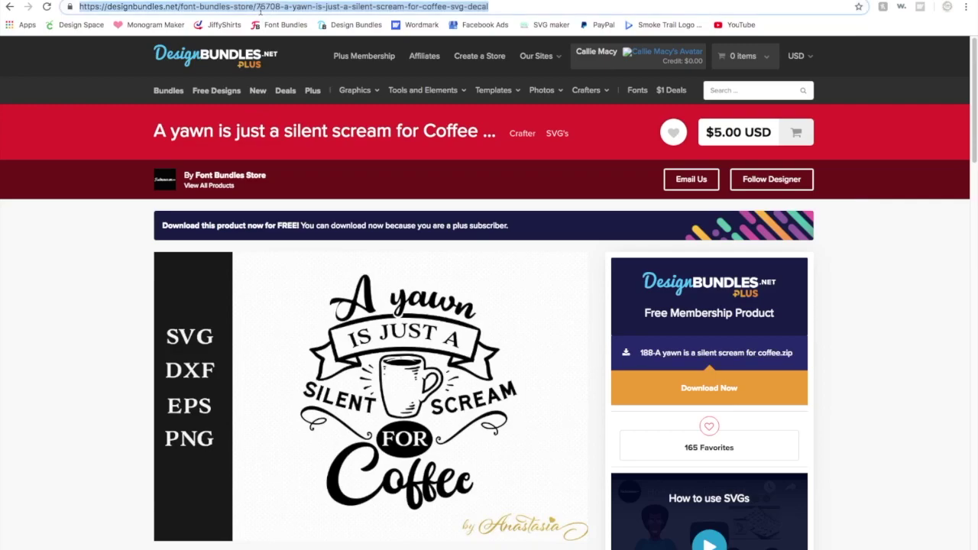
pyautogui.write('font')
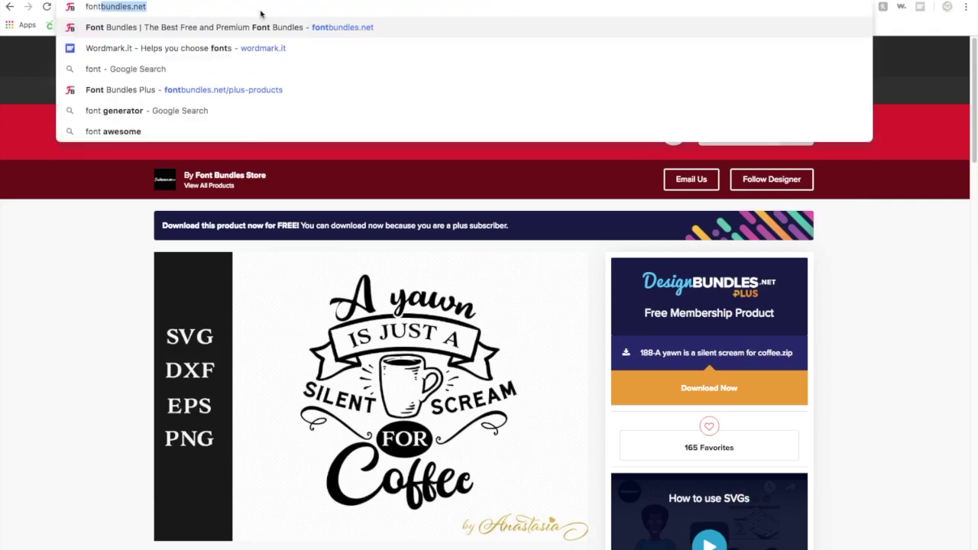
pyautogui.write('bundles.net')
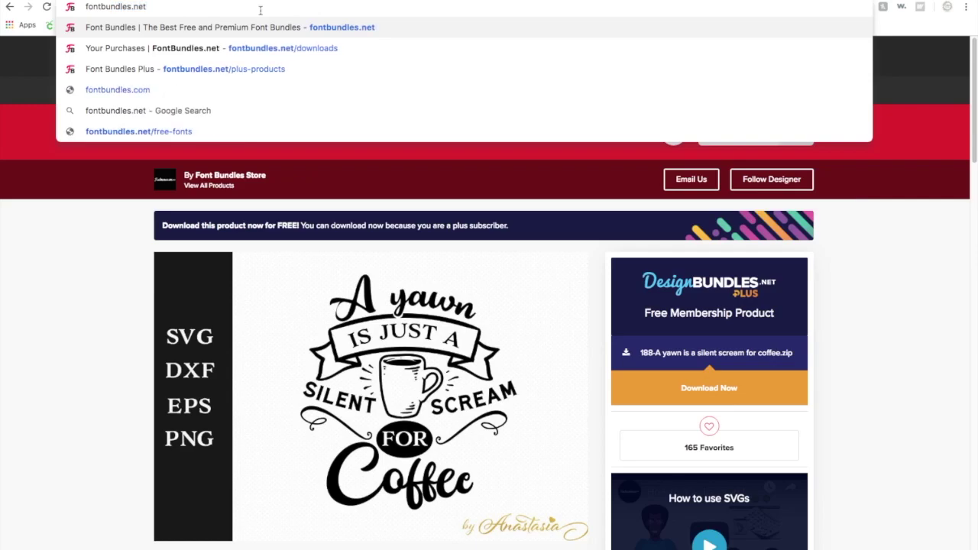
pyautogui.press('Return')
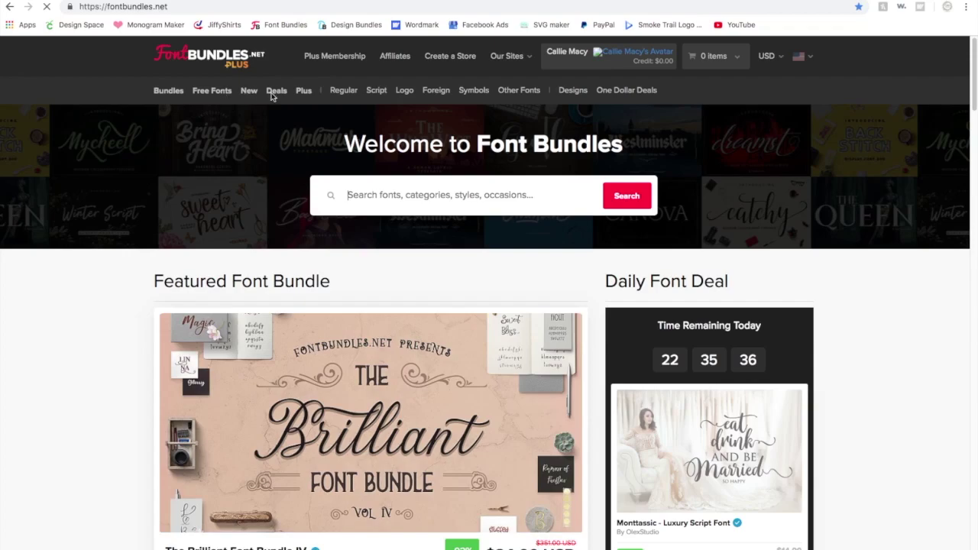
pyautogui.click(218, 100)
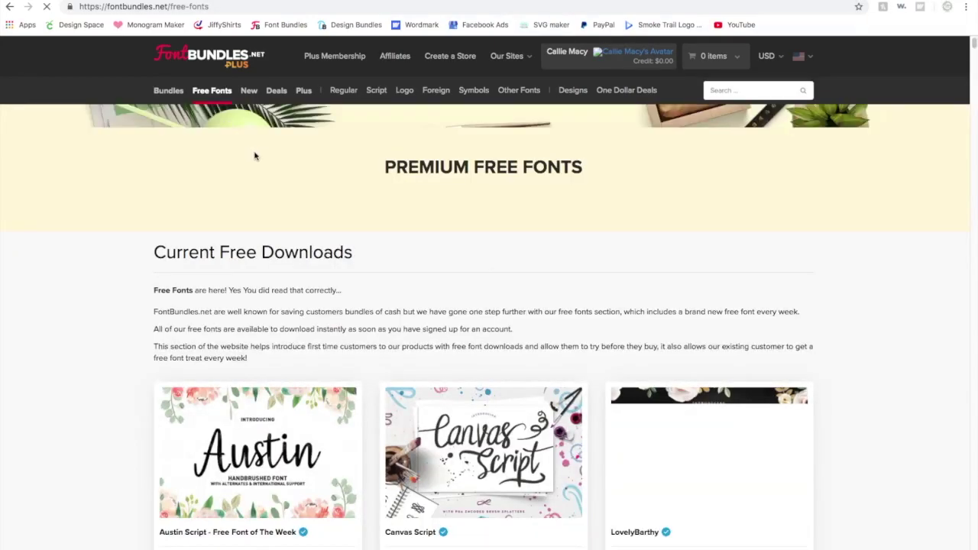
# Browse the current free font downloads, open the Canvas Script font and download it.
pyautogui.scroll(-3, 417, 316)
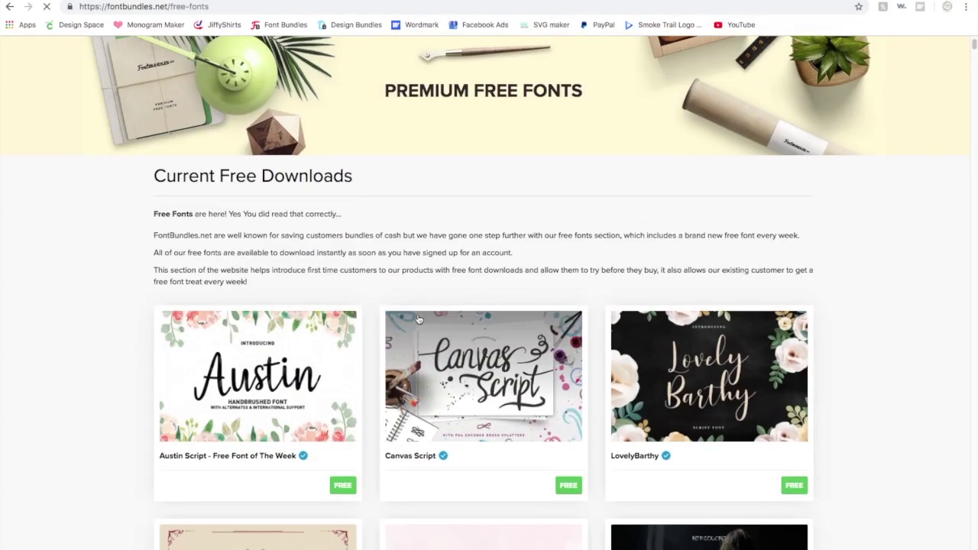
pyautogui.scroll(-2, 437, 329)
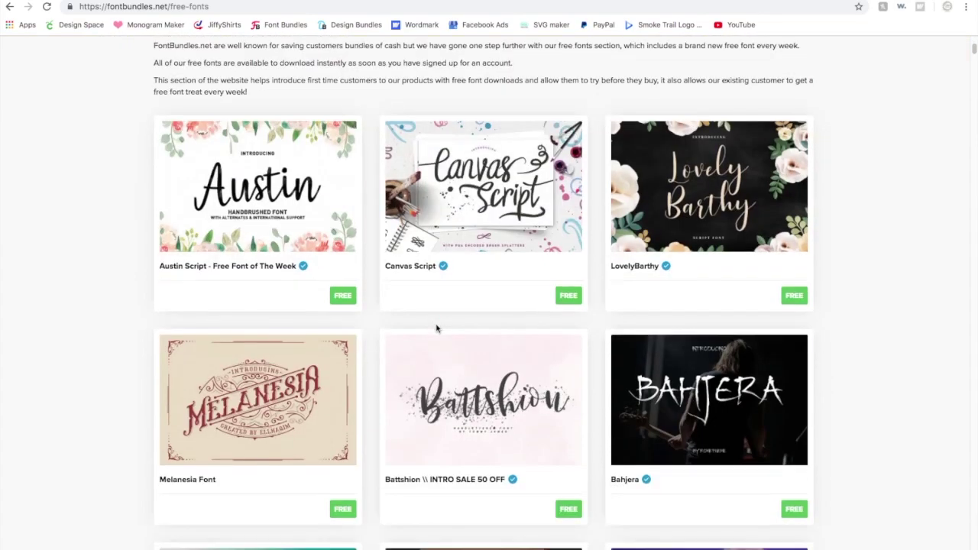
pyautogui.scroll(-2, 436, 328)
pyautogui.scroll(-3, 436, 322)
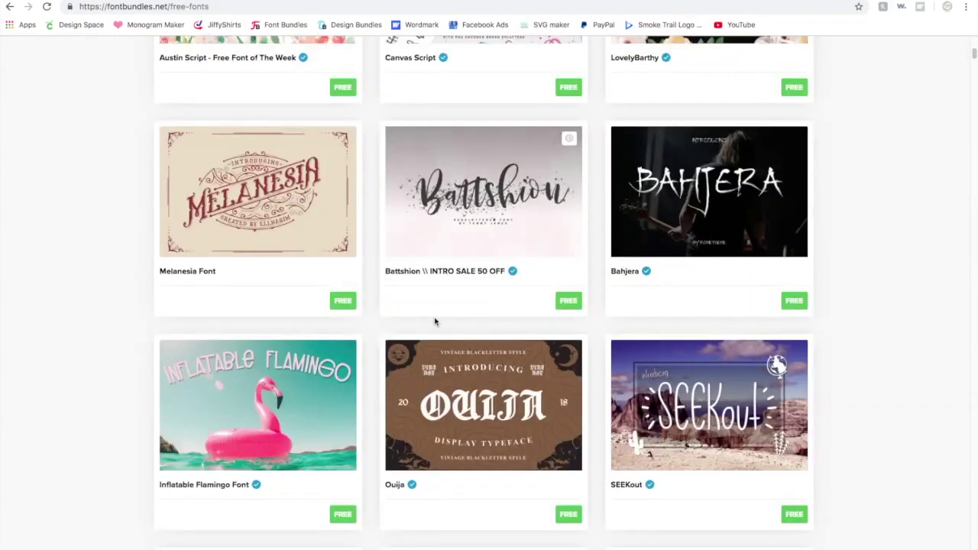
pyautogui.scroll(-1, 435, 322)
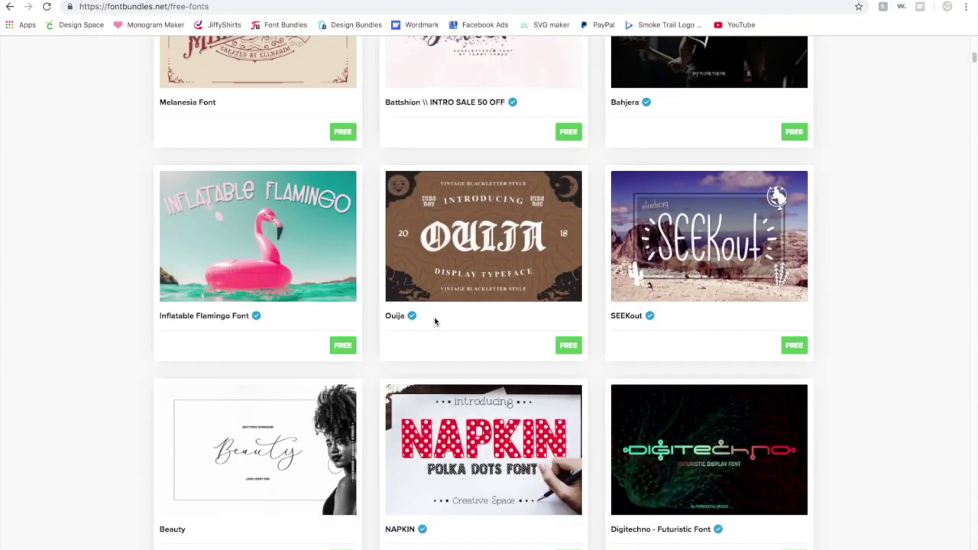
pyautogui.scroll(8, 434, 322)
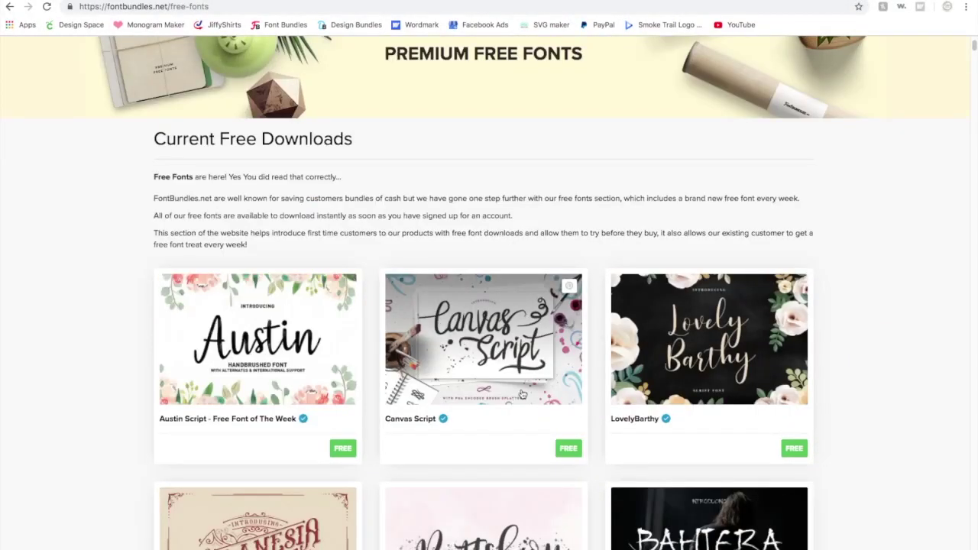
pyautogui.click(566, 451)
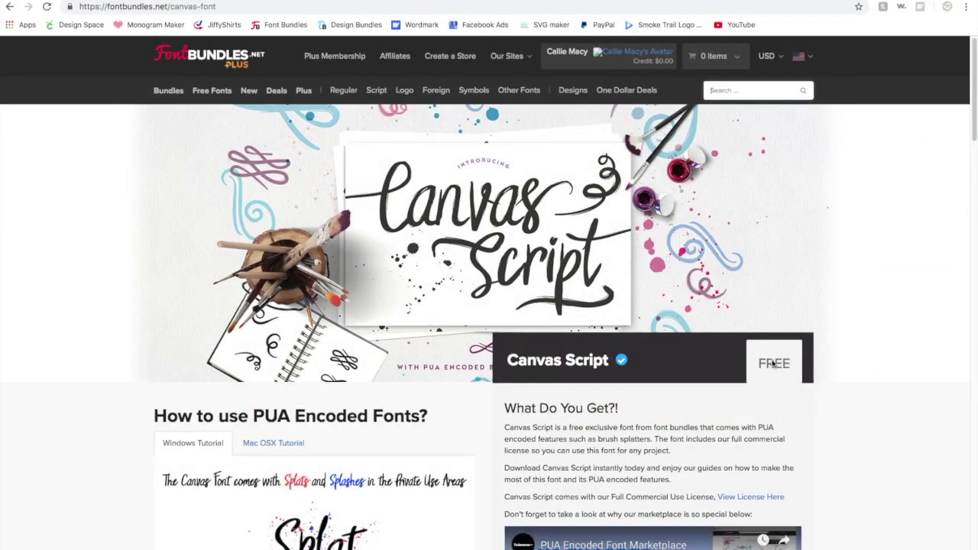
pyautogui.scroll(-2, 627, 421)
pyautogui.scroll(-1, 636, 438)
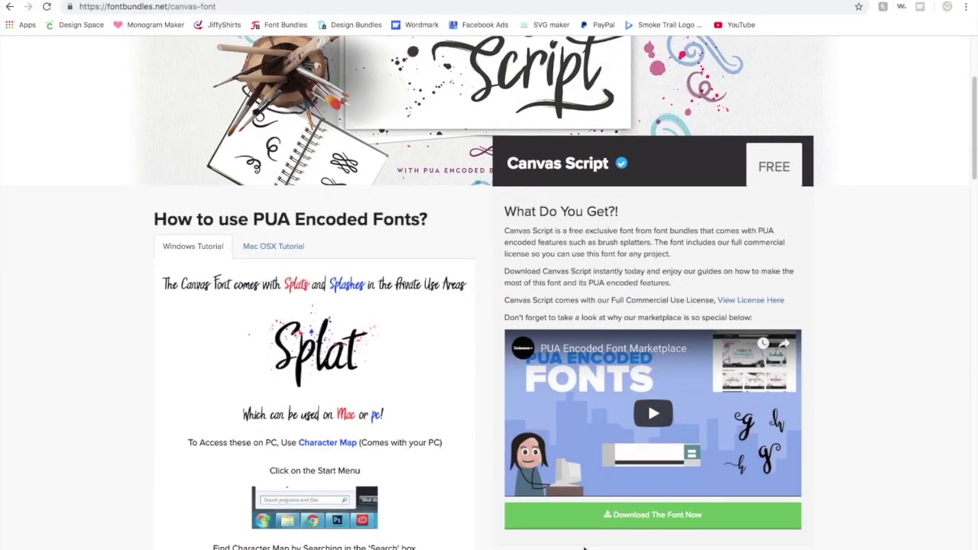
pyautogui.click(609, 518)
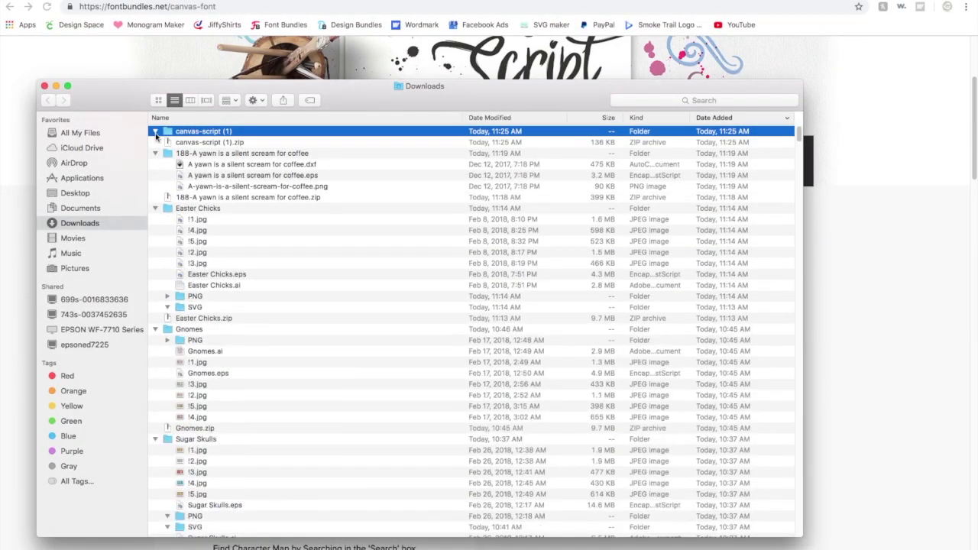
# Install Canvas-Regular.otf from the canvas-script (1) folder in Downloads, and close the Font Book and Downloads windows.
pyautogui.click(156, 132)
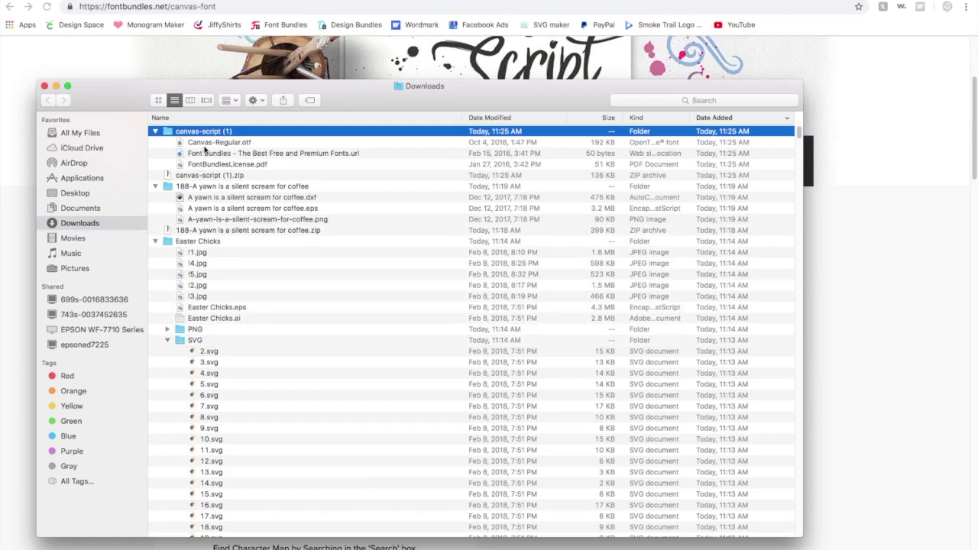
pyautogui.click(205, 145)
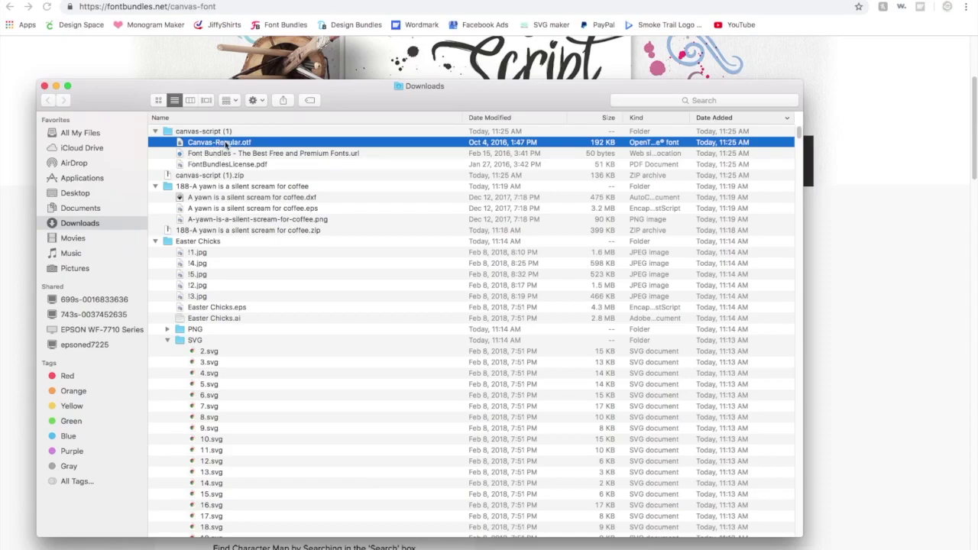
pyautogui.doubleClick(226, 145)
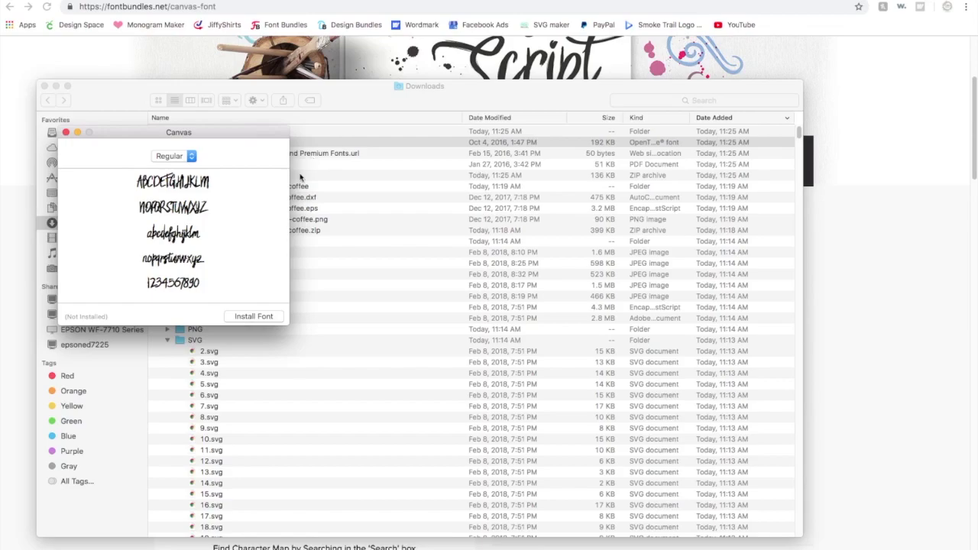
pyautogui.click(248, 317)
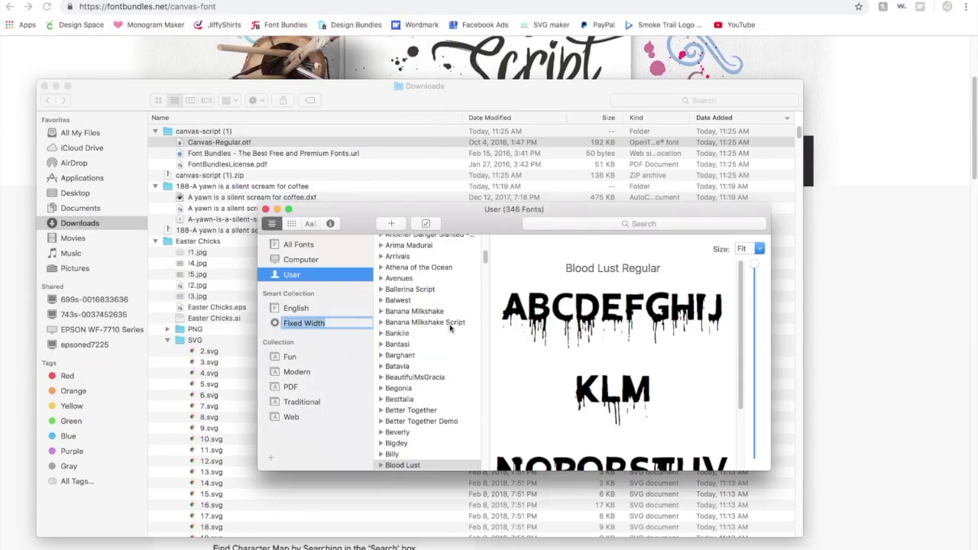
pyautogui.click(265, 208)
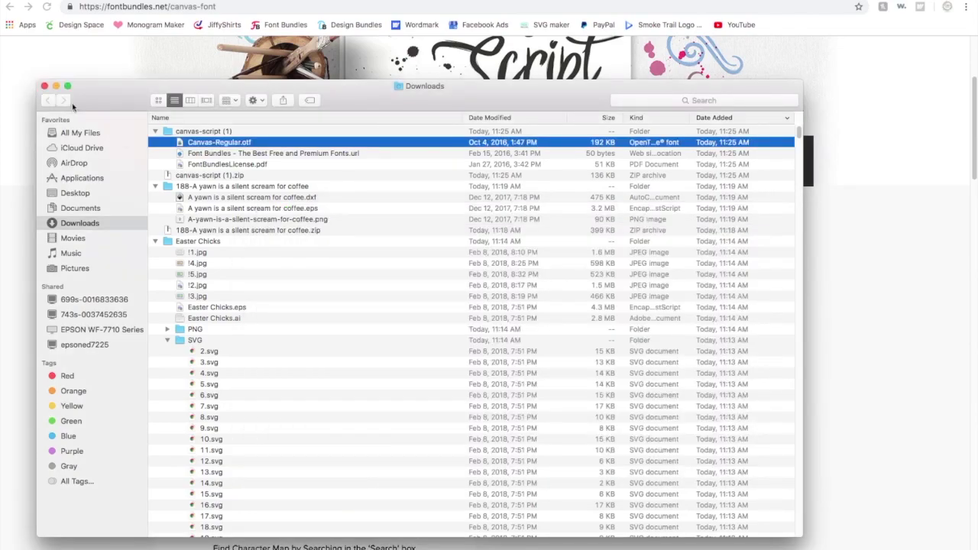
pyautogui.click(44, 86)
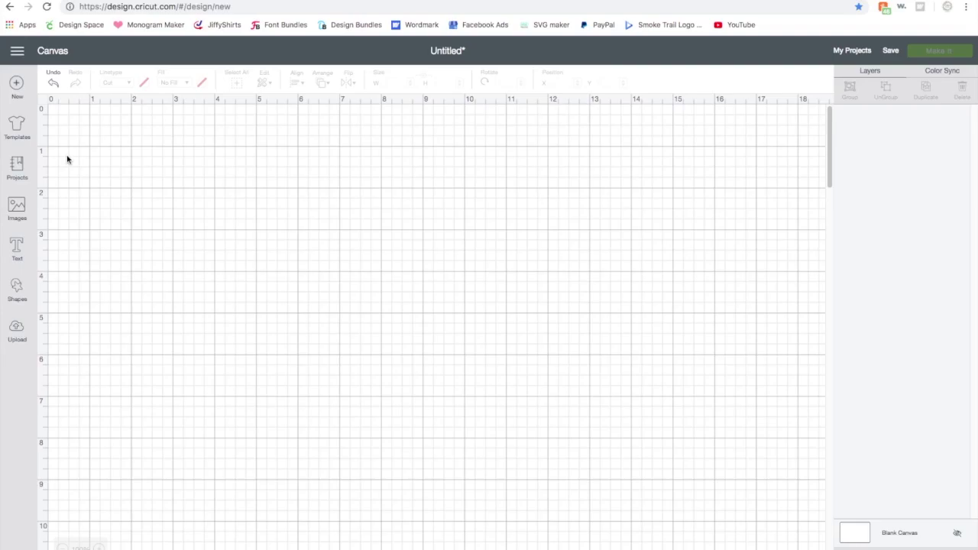
# Reload Cricut Design Space from design.cricut.com, discarding the unsaved canvas, and start a new project.
pyautogui.click(99, 7)
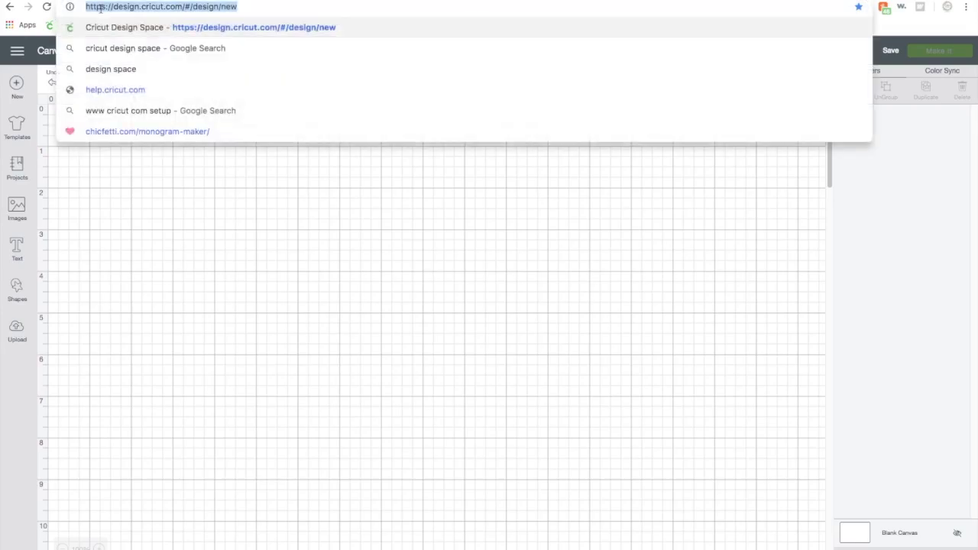
pyautogui.write('desi')
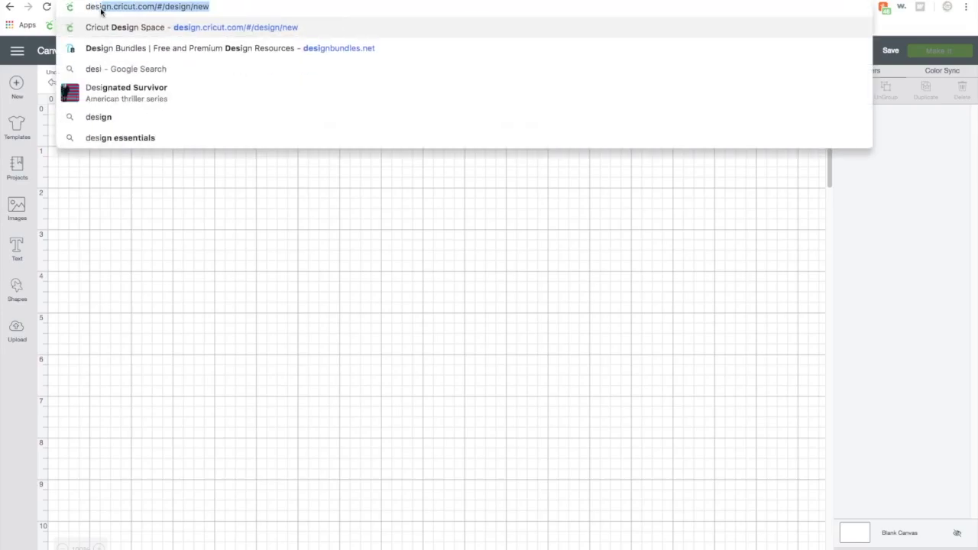
pyautogui.write('gn.')
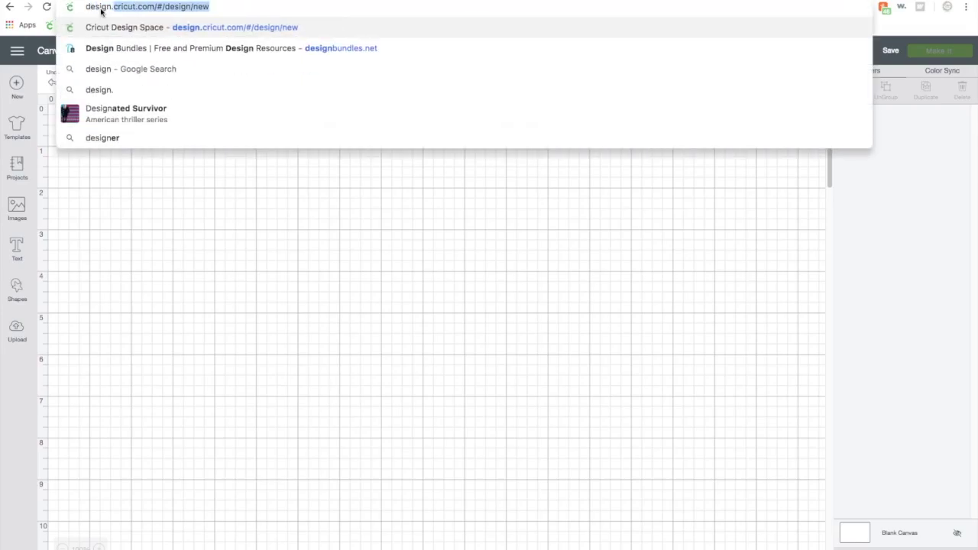
pyautogui.write('cricut.com')
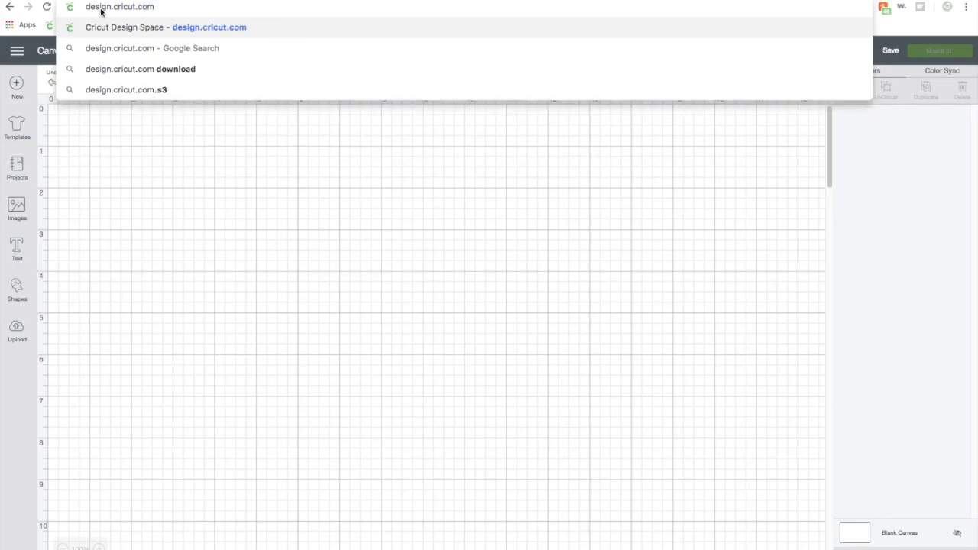
pyautogui.press('Return')
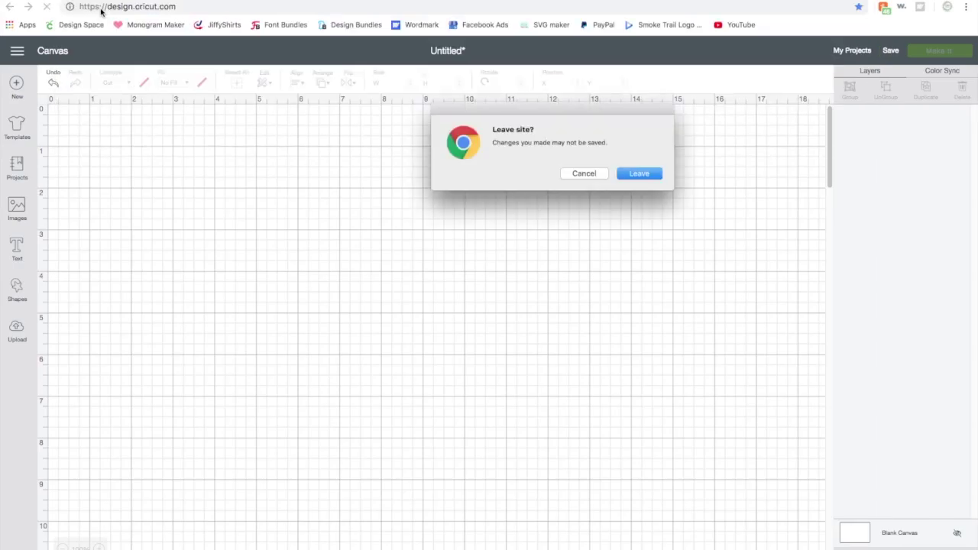
pyautogui.click(639, 174)
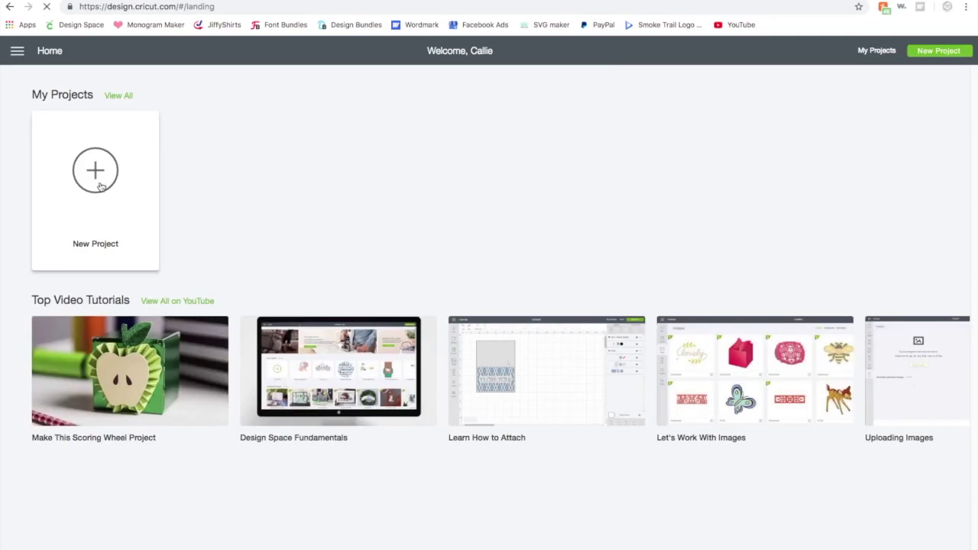
pyautogui.click(100, 187)
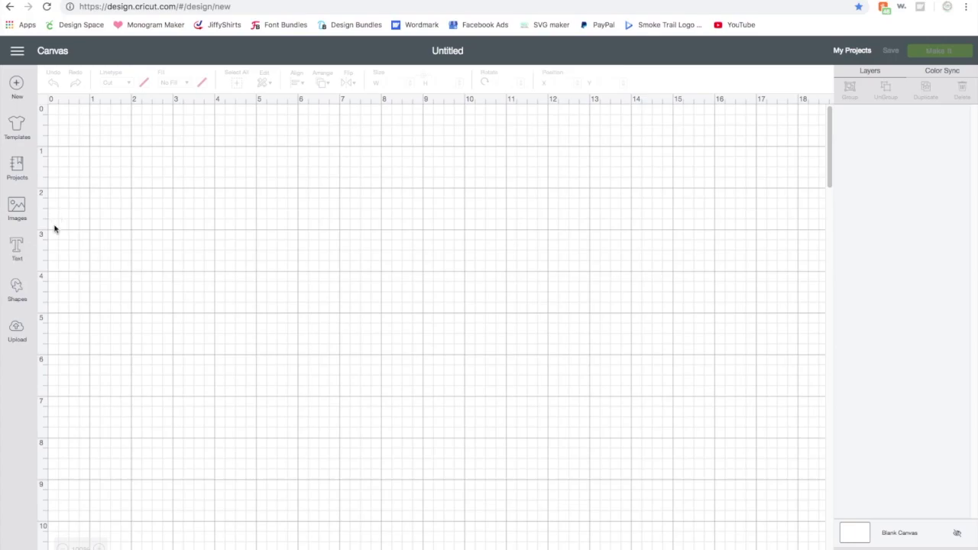
# Add a text object containing a first name and move it to about X 3.7, Y 3.75 on the canvas.
pyautogui.click(17, 249)
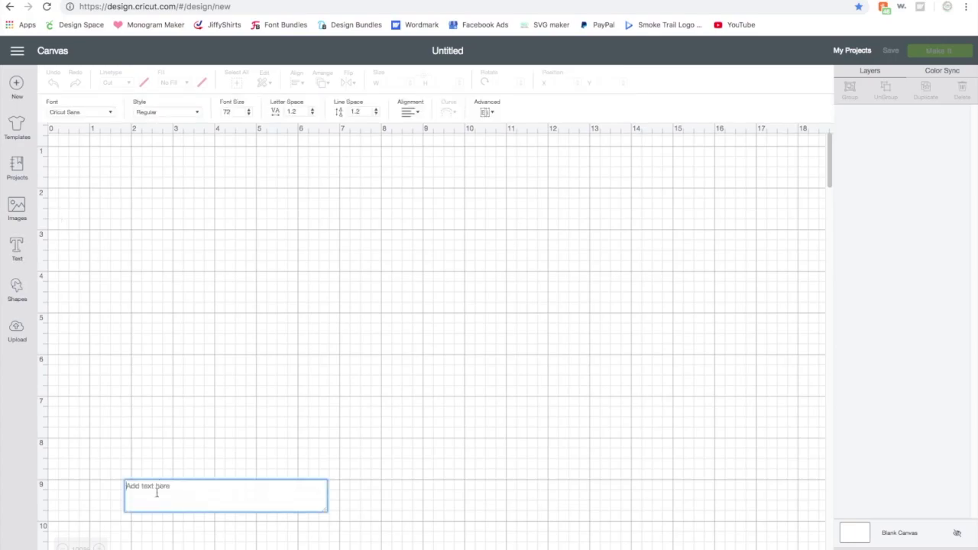
pyautogui.write('Callie')
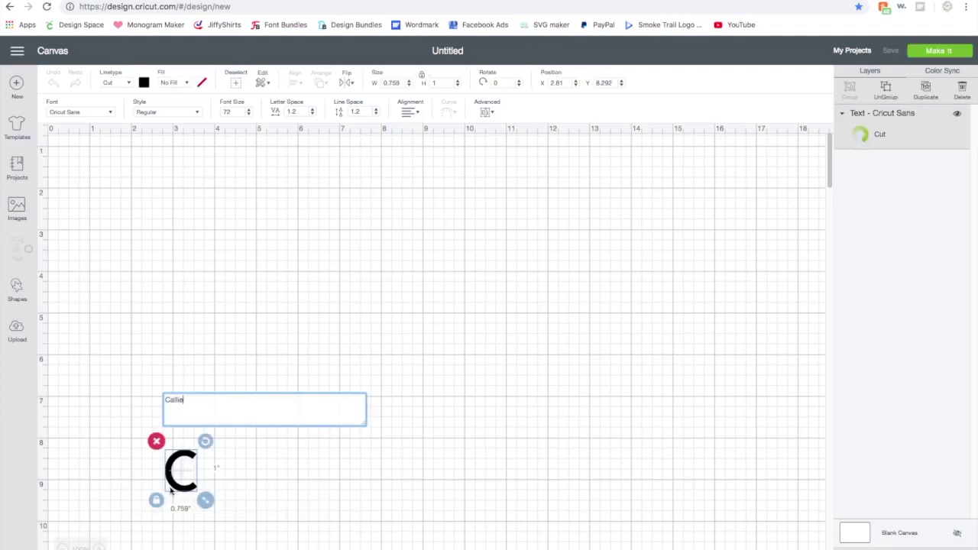
pyautogui.moveTo(229, 457); pyautogui.dragTo(245, 410)
pyautogui.click(221, 481)
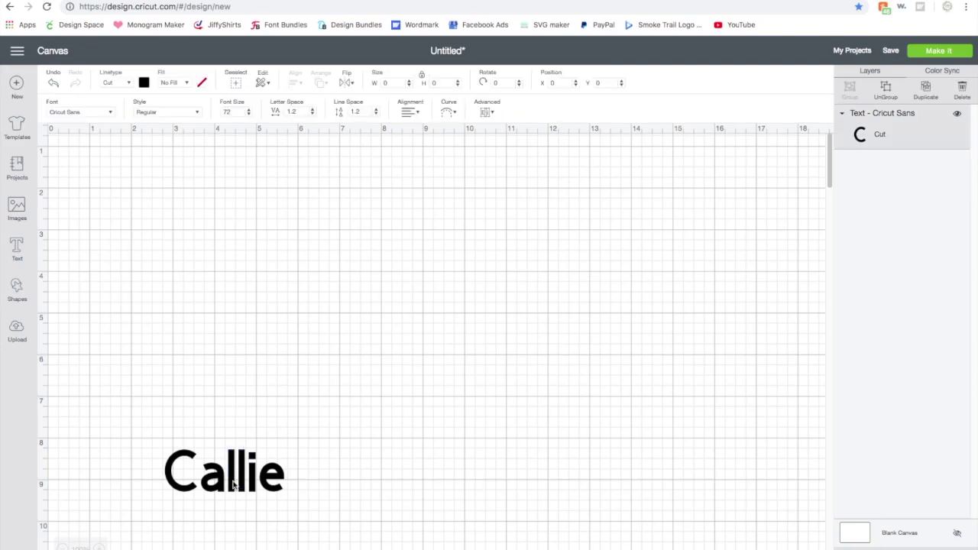
pyautogui.moveTo(221, 482); pyautogui.dragTo(258, 293)
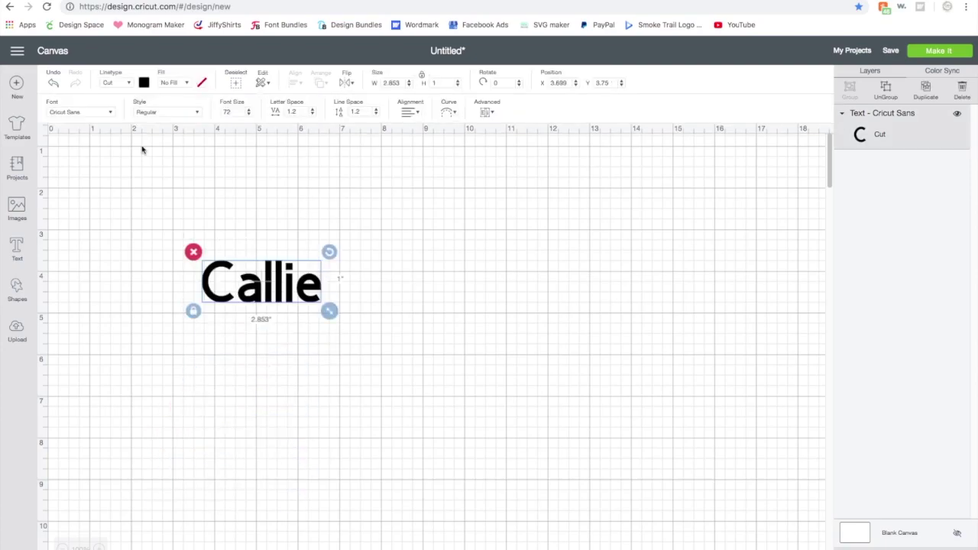
# Change the name's font to Canvas and enlarge the text to about 7.05 by 2.3 inches.
pyautogui.click(97, 116)
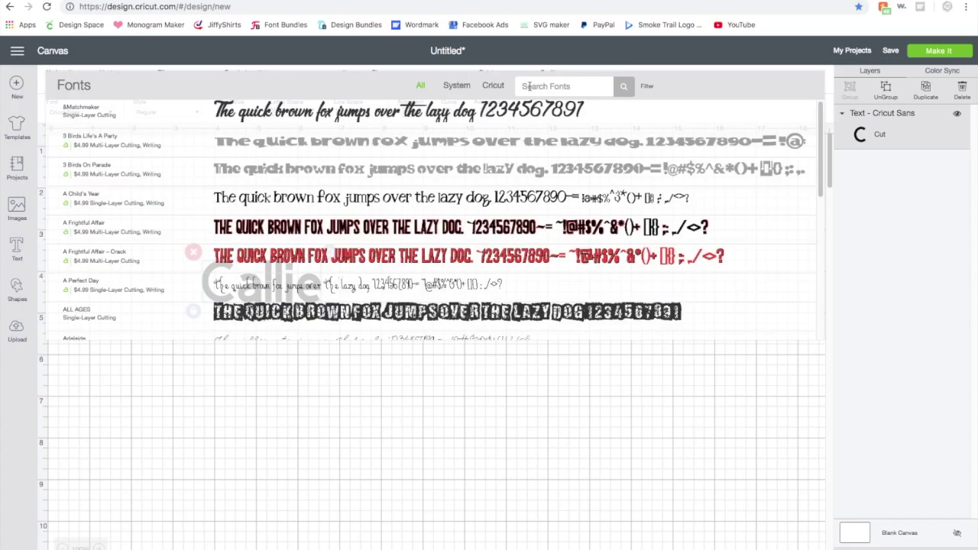
pyautogui.write('canvas')
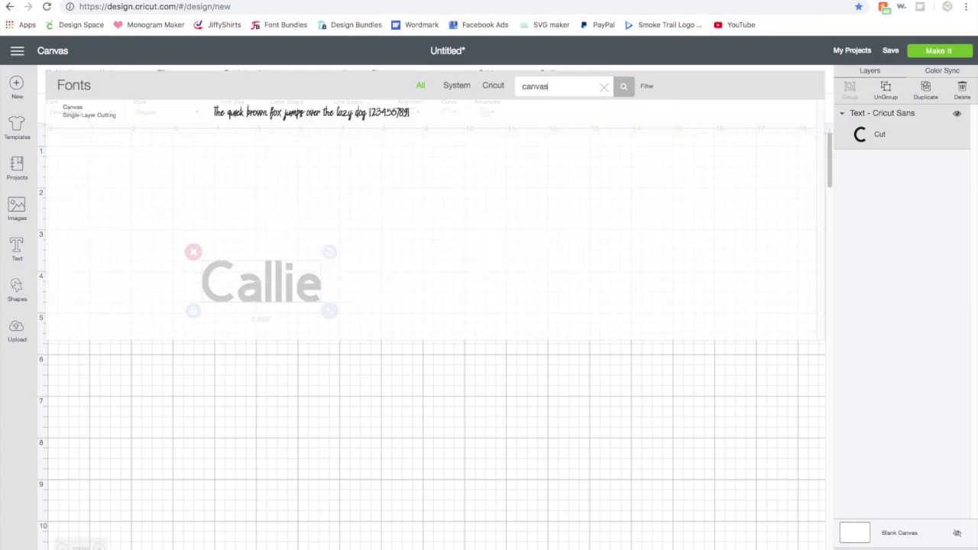
pyautogui.click(278, 115)
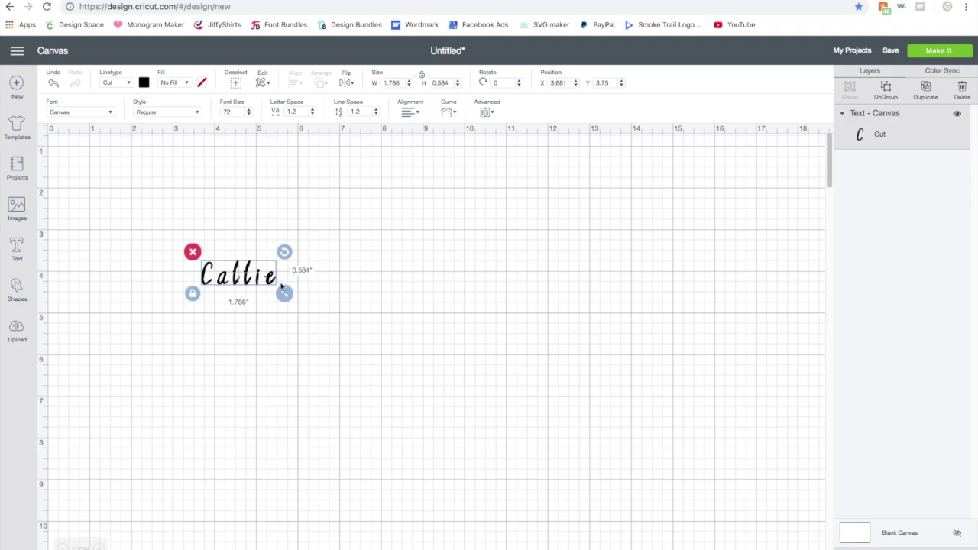
pyautogui.moveTo(284, 293); pyautogui.dragTo(498, 474)
pyautogui.click(404, 445)
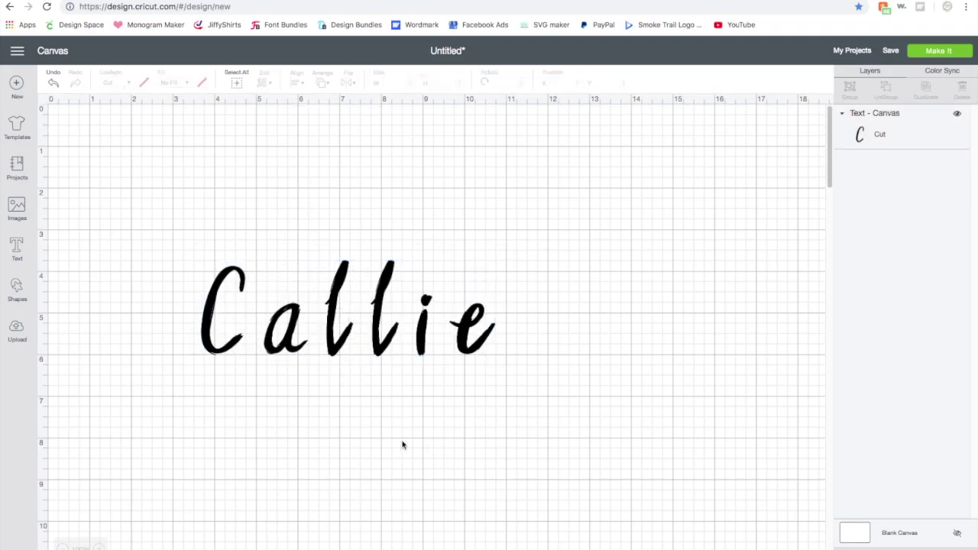
# Reduce the letter spacing of the name to 0.6.
pyautogui.click(382, 346)
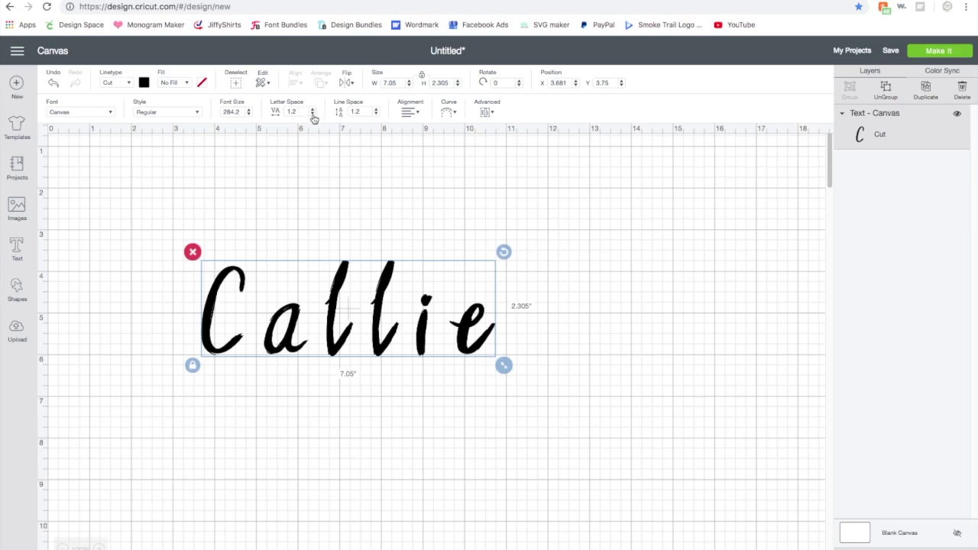
pyautogui.click(312, 114)
pyautogui.click(312, 114)
pyautogui.click(312, 115)
pyautogui.click(312, 114)
pyautogui.click(311, 115)
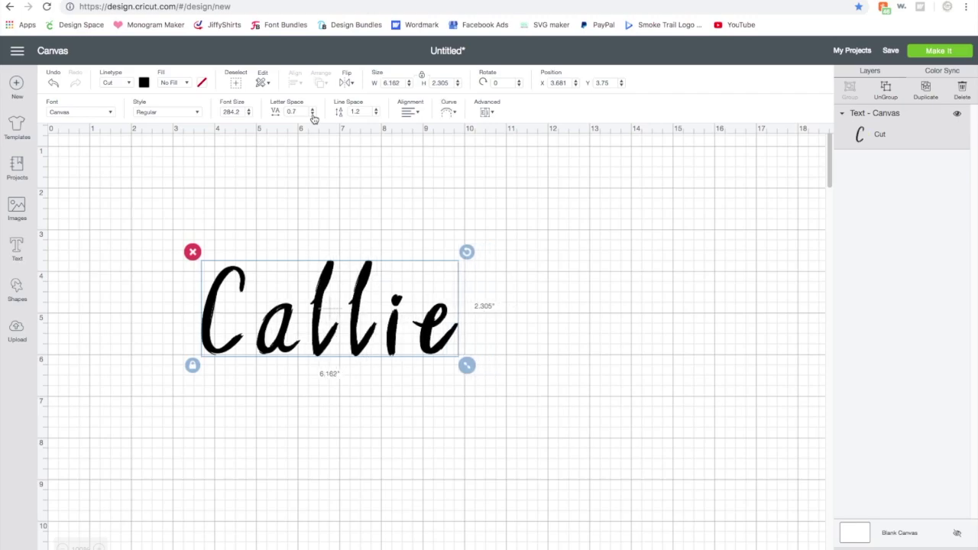
pyautogui.click(312, 115)
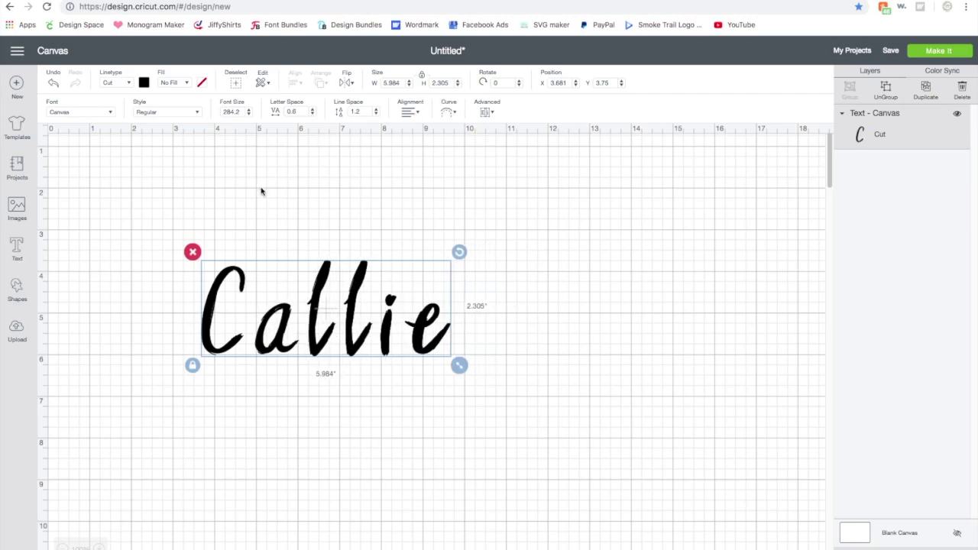
# Ungroup the name into separate letters and shift the second letter left to X 4.577 so it joins the capital.
pyautogui.click(885, 93)
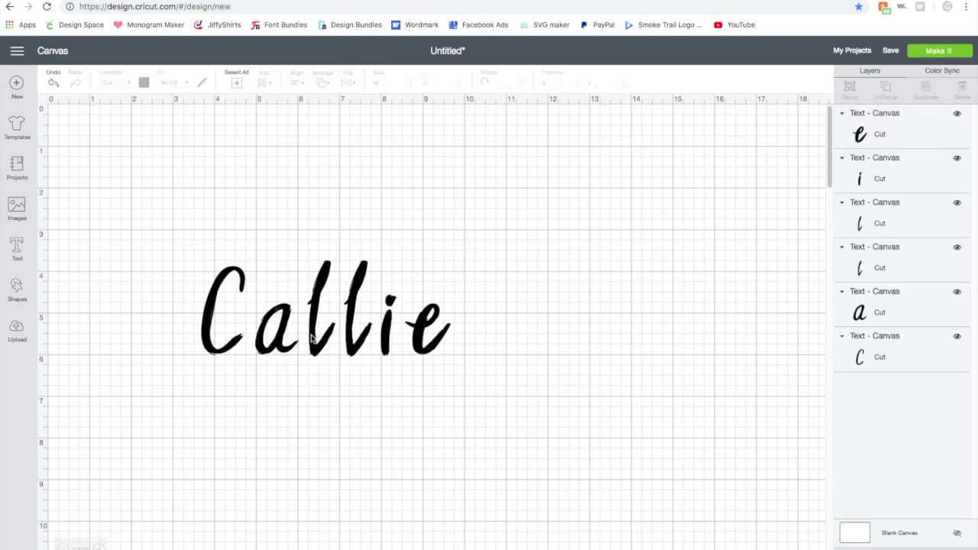
pyautogui.click(281, 345)
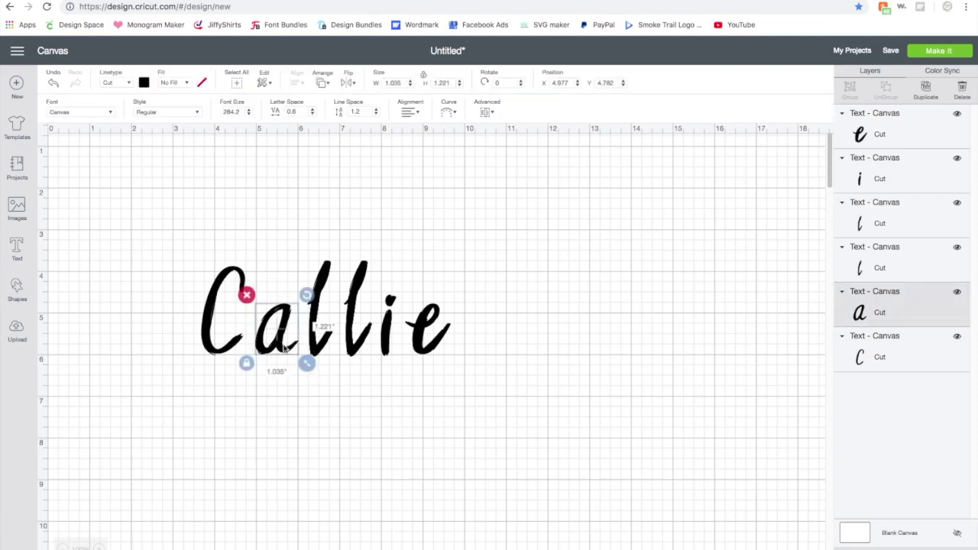
pyautogui.press('Left')
pyautogui.press('Left')
pyautogui.press('Left')
pyautogui.press('Left')
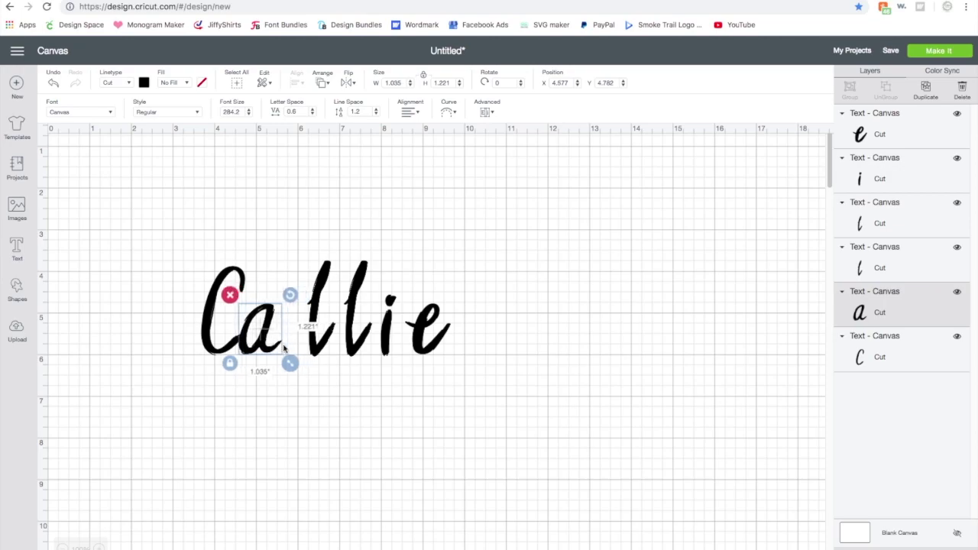
# Shift the third letter left to X 5.525 so it connects with the second letter.
pyautogui.click(319, 352)
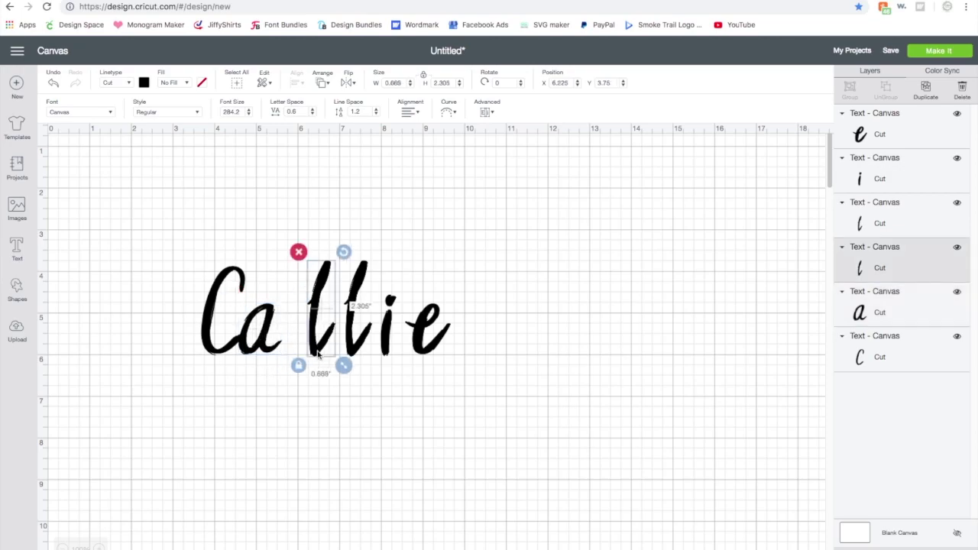
pyautogui.press('Left')
pyautogui.press('Left')
pyautogui.press('Left')
pyautogui.press('Left')
pyautogui.press('Left')
pyautogui.press('Left')
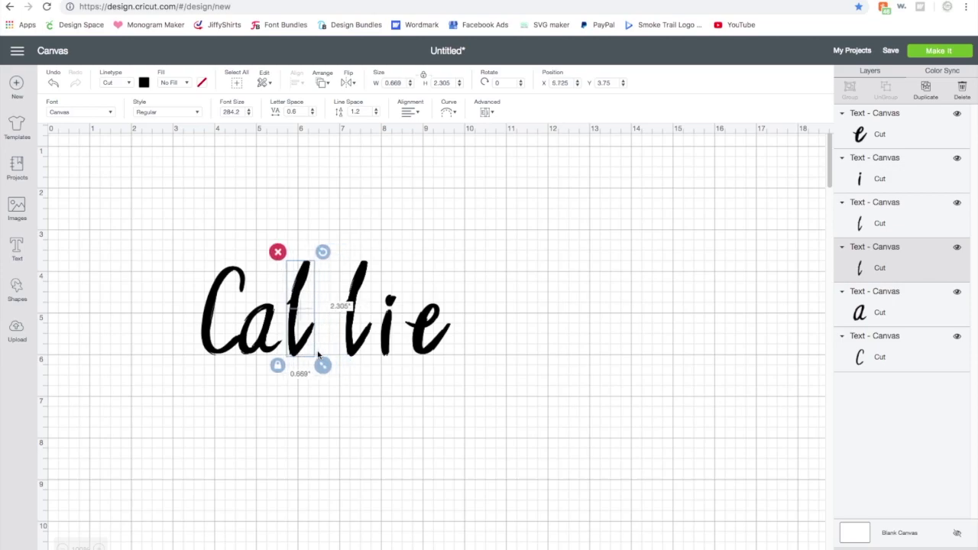
pyautogui.press('Left')
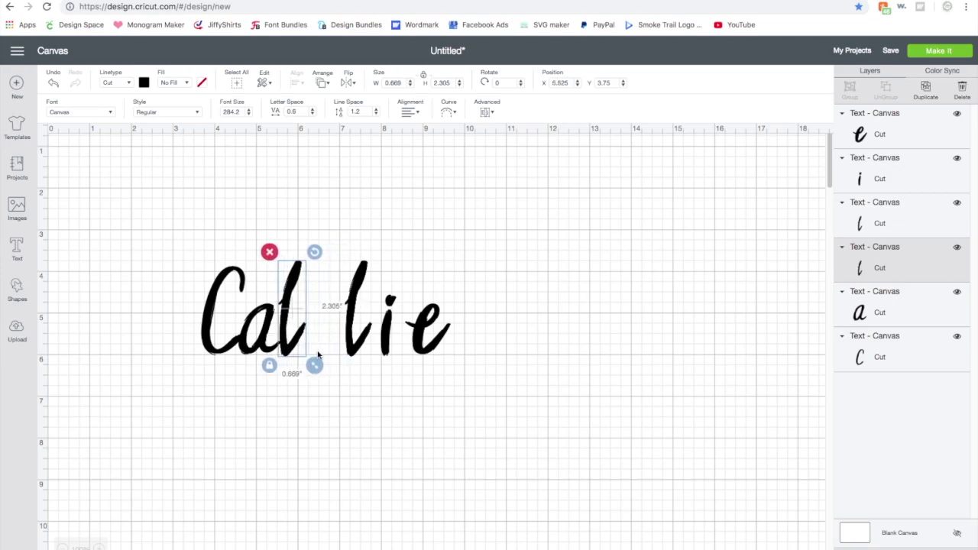
# Shift the fourth letter left until it connects with the third letter.
pyautogui.click(353, 342)
pyautogui.press('Left')
pyautogui.press('Left')
pyautogui.press('Left')
pyautogui.press('Left')
pyautogui.press('Left')
pyautogui.press('Left')
pyautogui.press('Left')
pyautogui.press('Left')
pyautogui.press('Left')
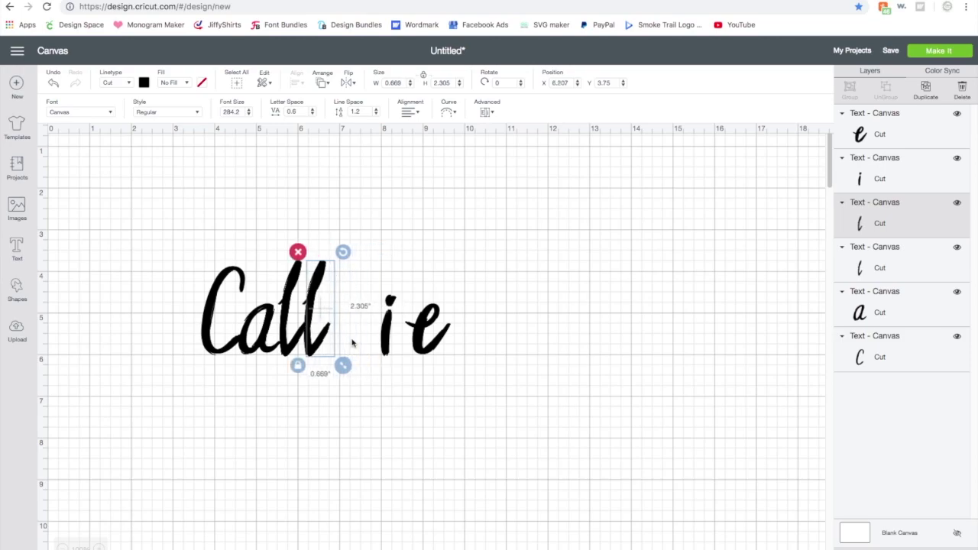
# Move the fifth letter left against the fourth, and place the last letter at about X 6.75 so the whole name connects.
pyautogui.click(388, 336)
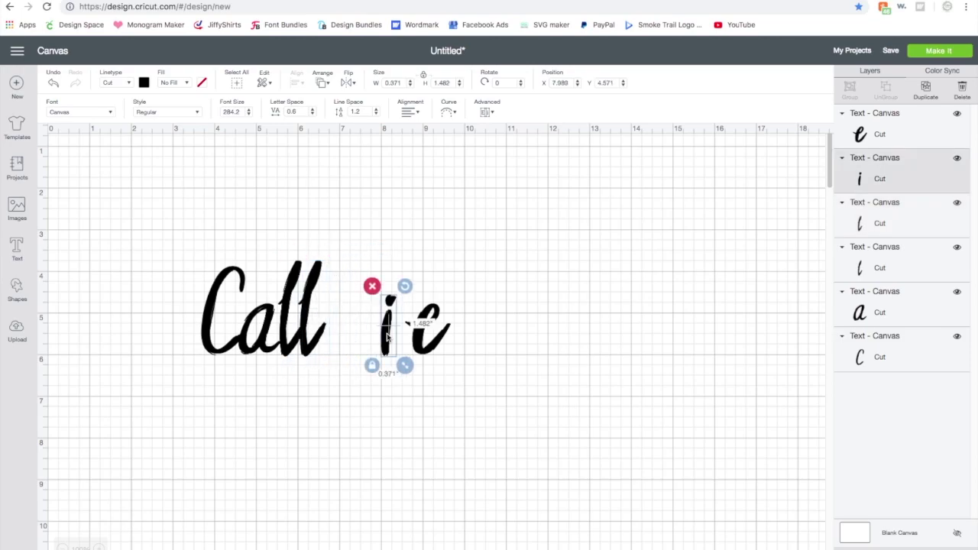
pyautogui.press('Left')
pyautogui.press('Left')
pyautogui.press('Left')
pyautogui.press('Left')
pyautogui.press('Left')
pyautogui.press('Left')
pyautogui.press('Left')
pyautogui.press('Left')
pyautogui.press('Left')
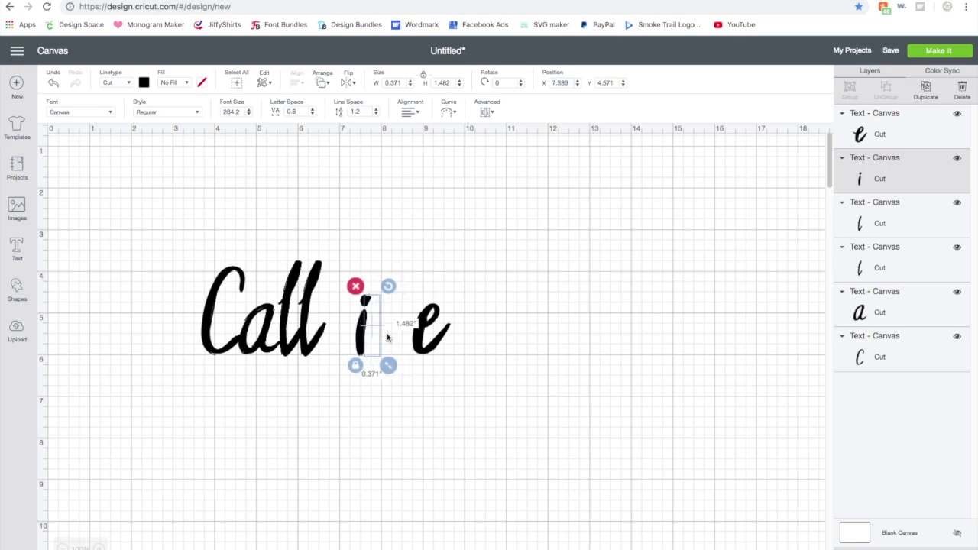
pyautogui.press('Left')
pyautogui.press('Left')
pyautogui.press('Left')
pyautogui.press('Left')
pyautogui.press('Left')
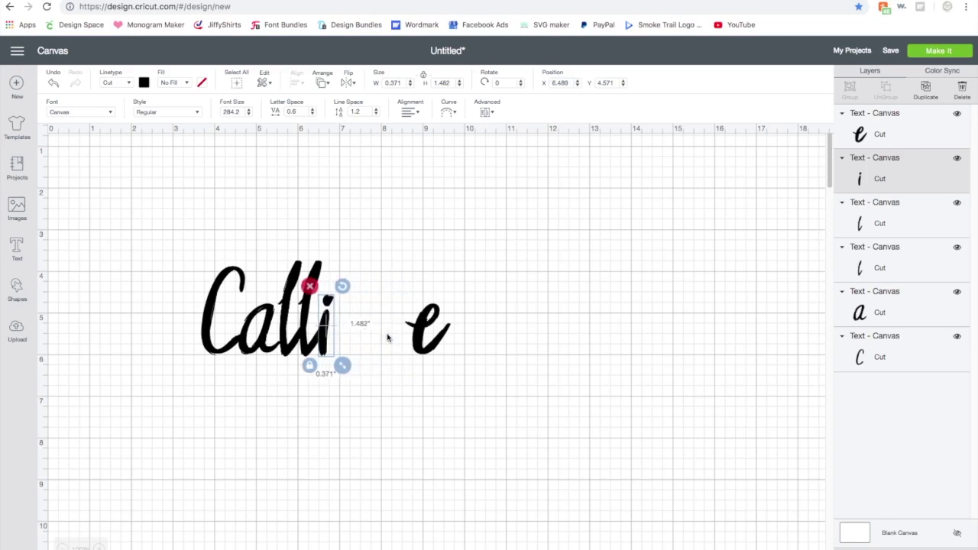
pyautogui.moveTo(424, 338); pyautogui.dragTo(344, 339)
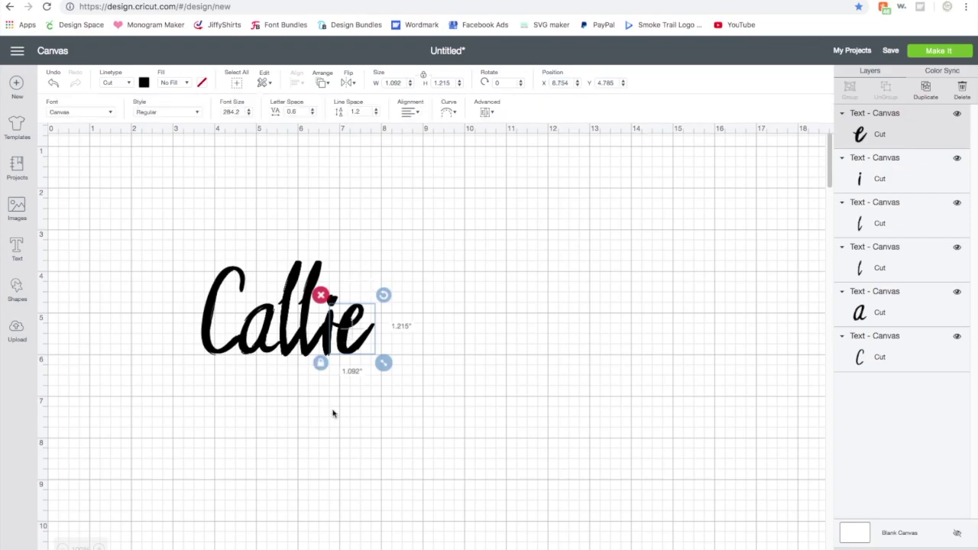
pyautogui.click(336, 413)
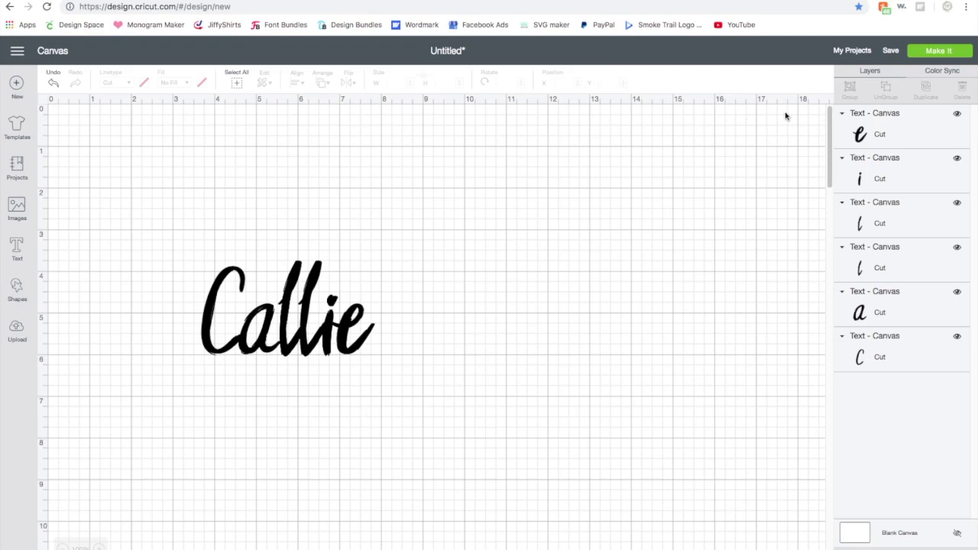
# Preview how the separate letters are laid out on the cutting mat, and return to the canvas.
pyautogui.click(933, 53)
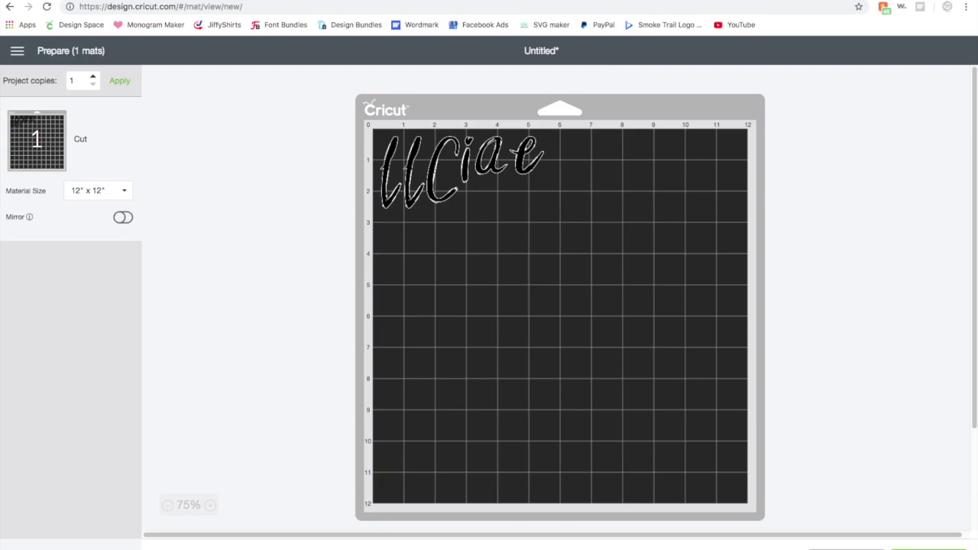
pyautogui.click(803, 541)
# Weld all the letters of the name into one shape, check it on the cutting mat preview, and return to the canvas.
pyautogui.moveTo(174, 207); pyautogui.dragTo(410, 415)
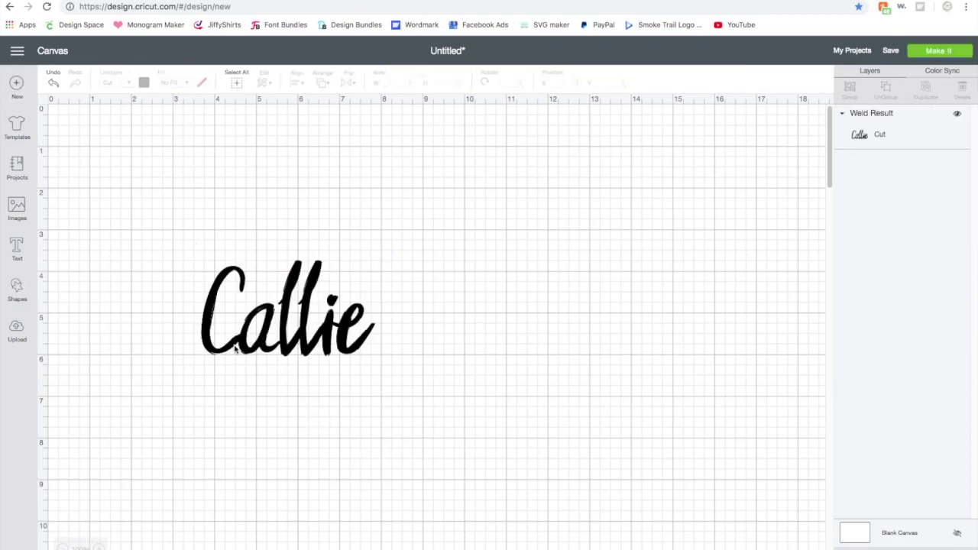
pyautogui.click(937, 53)
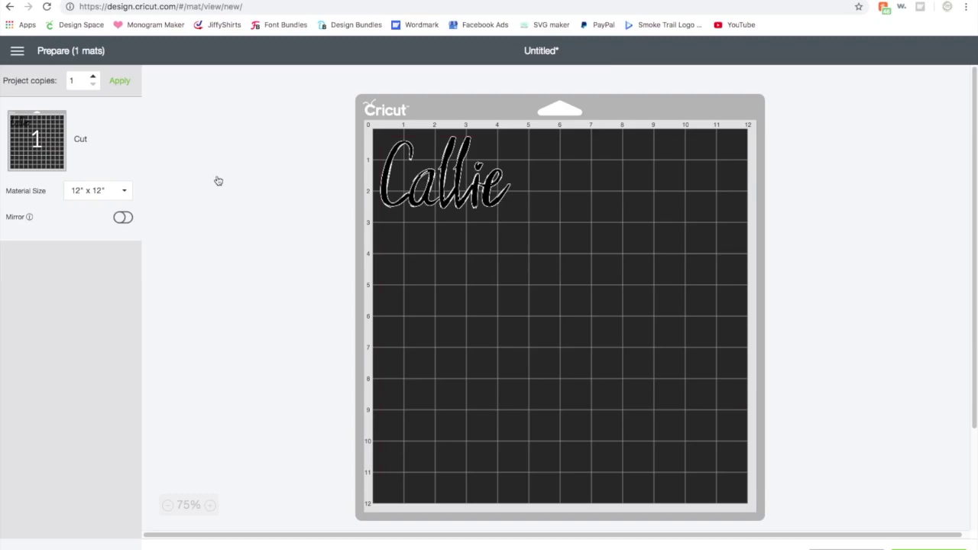
pyautogui.hotkey('alt', 'Left')
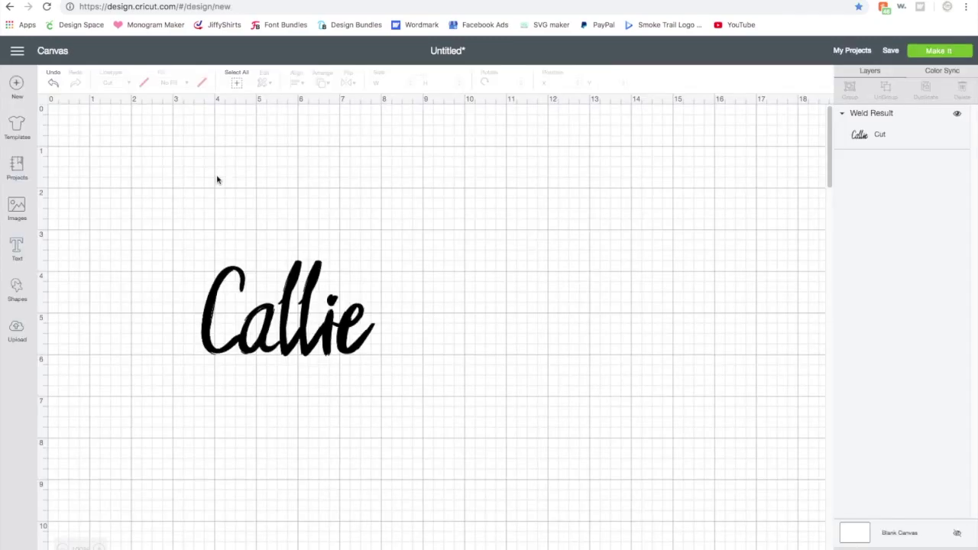